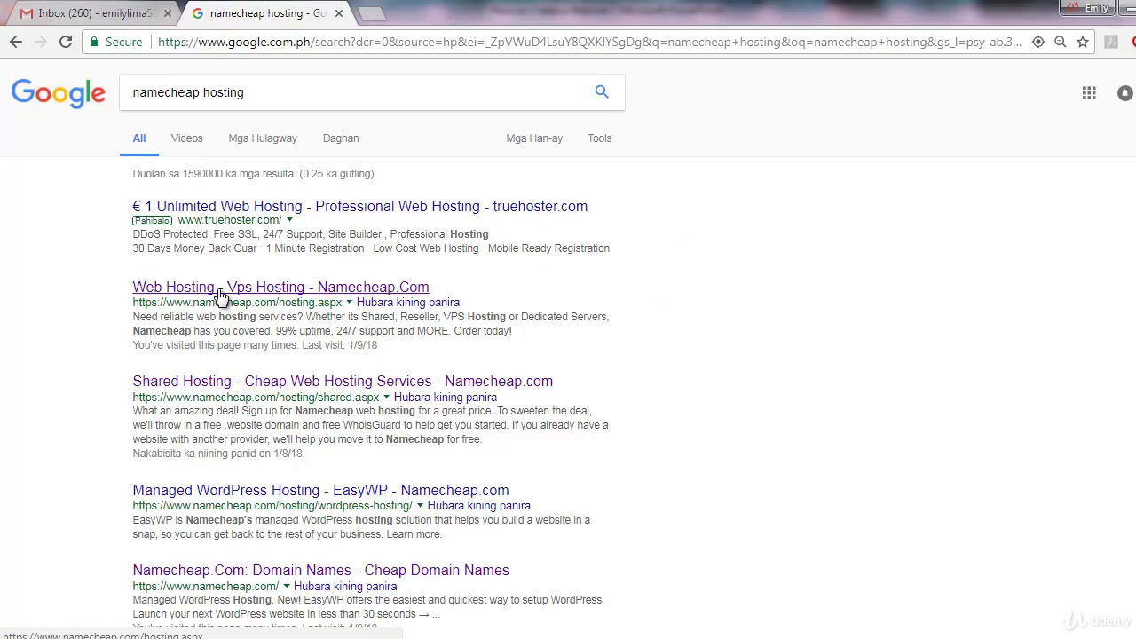
Step: Open Namecheap's web hosting page from the search results and go to its Shared Hosting plans
{"action": "left_click", "coordinate": [346, 291]}
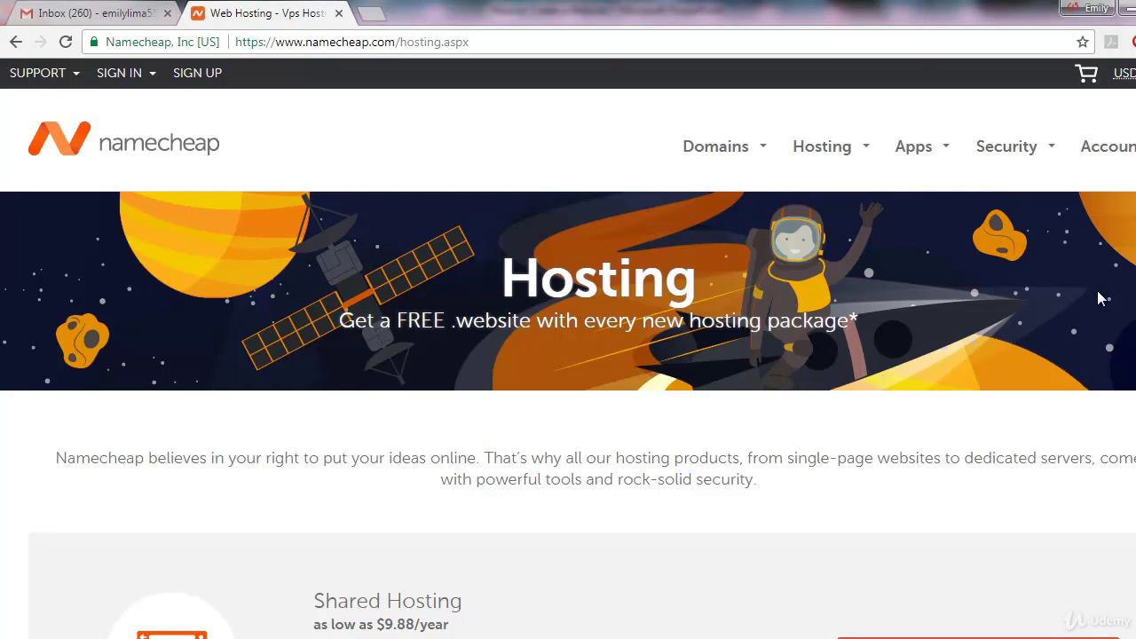
{"action": "scroll", "coordinate": [1101, 302], "scroll_direction": "down", "scroll_amount": 3}
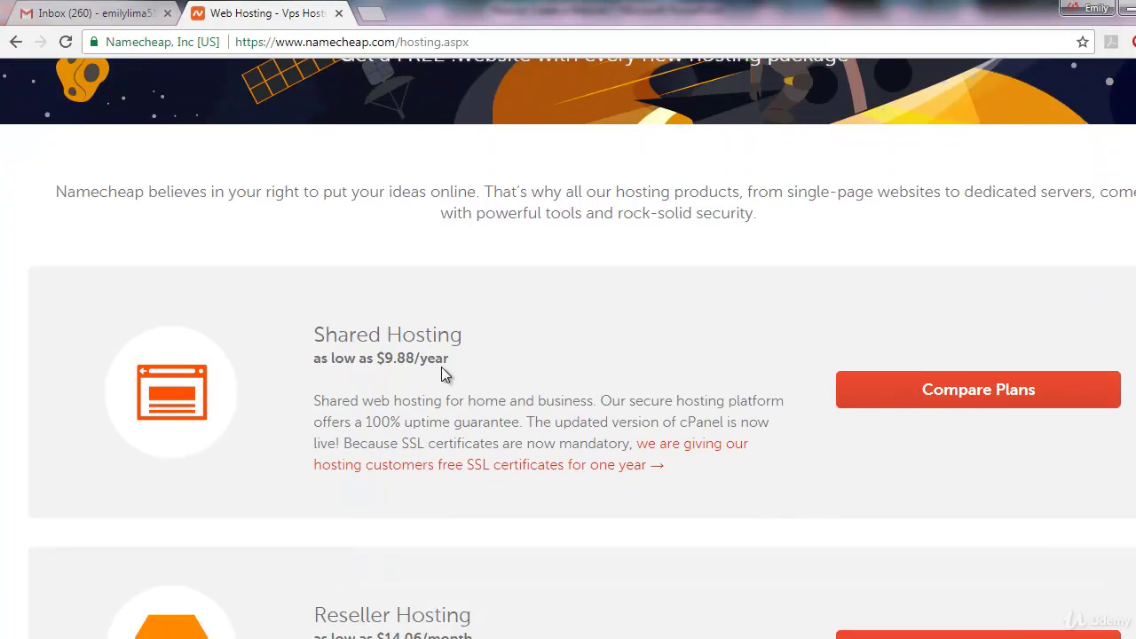
{"action": "scroll", "coordinate": [446, 371], "scroll_direction": "down", "scroll_amount": 2}
{"action": "scroll", "coordinate": [449, 373], "scroll_direction": "down", "scroll_amount": 3}
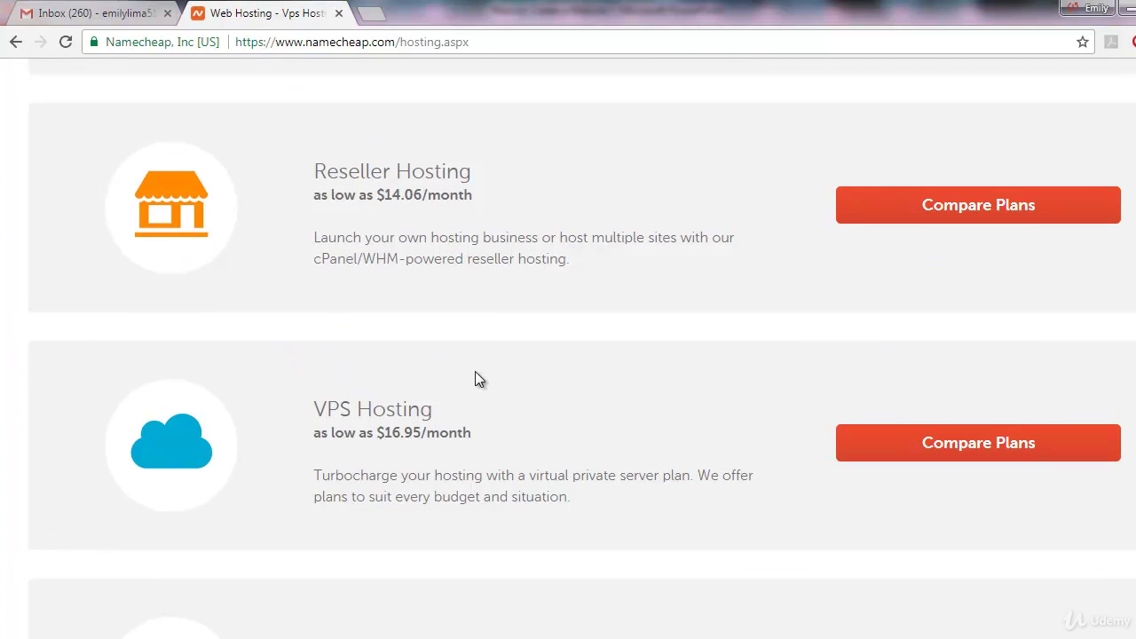
{"action": "scroll", "coordinate": [474, 373], "scroll_direction": "up", "scroll_amount": 3}
{"action": "scroll", "coordinate": [475, 373], "scroll_direction": "up", "scroll_amount": 1}
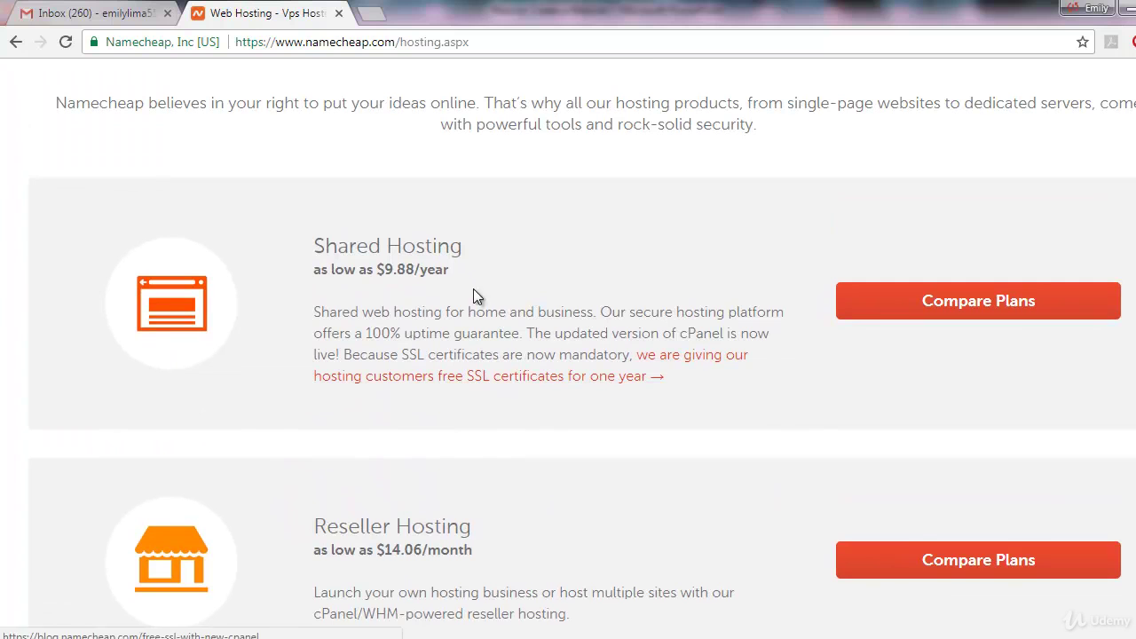
{"action": "left_click", "coordinate": [401, 262]}
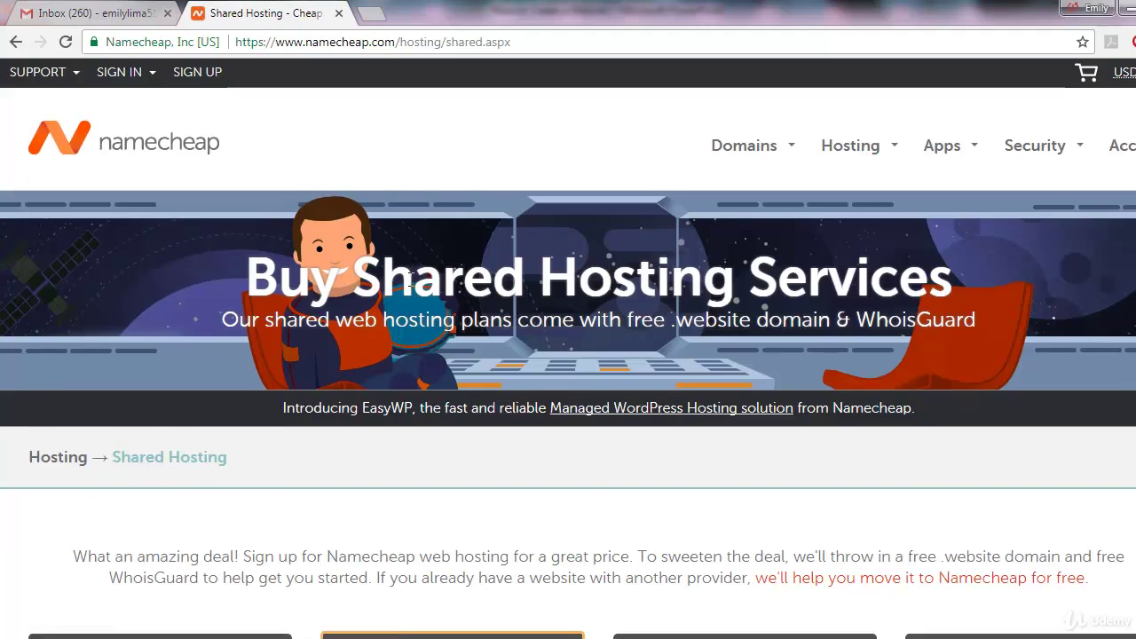
Step: Examine the Value shared hosting plan's price, renewal price, disk space, bandwidth and website limit
{"action": "scroll", "coordinate": [409, 266], "scroll_direction": "down", "scroll_amount": 4}
{"action": "scroll", "coordinate": [435, 278], "scroll_direction": "down", "scroll_amount": 1}
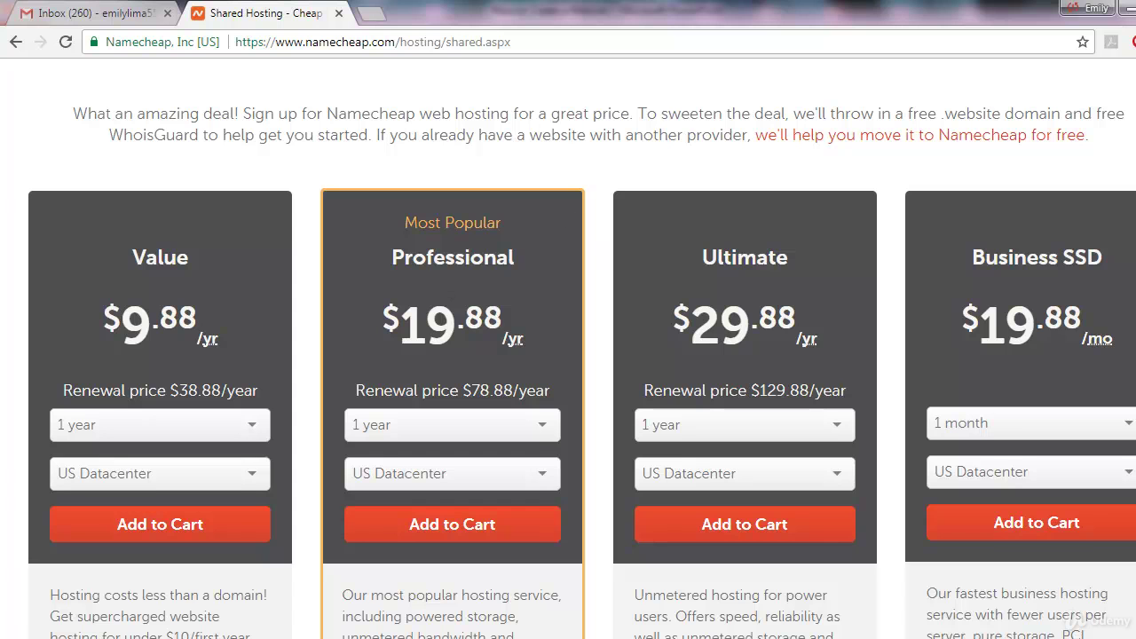
{"action": "scroll", "coordinate": [582, 365], "scroll_direction": "down", "scroll_amount": 1}
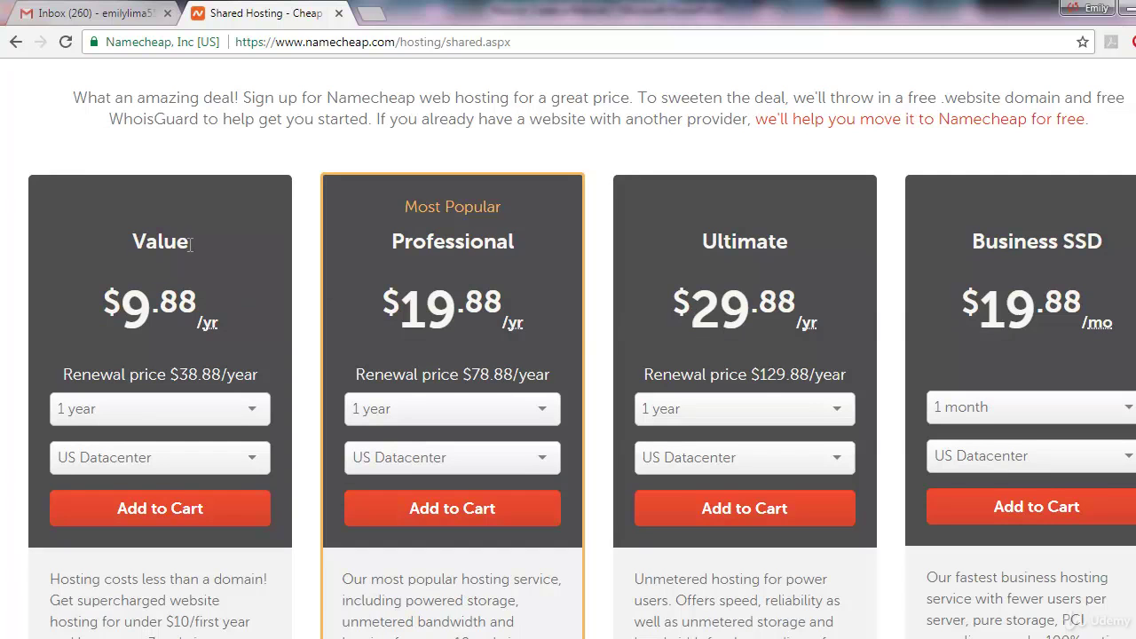
{"action": "scroll", "coordinate": [189, 254], "scroll_direction": "down", "scroll_amount": 1}
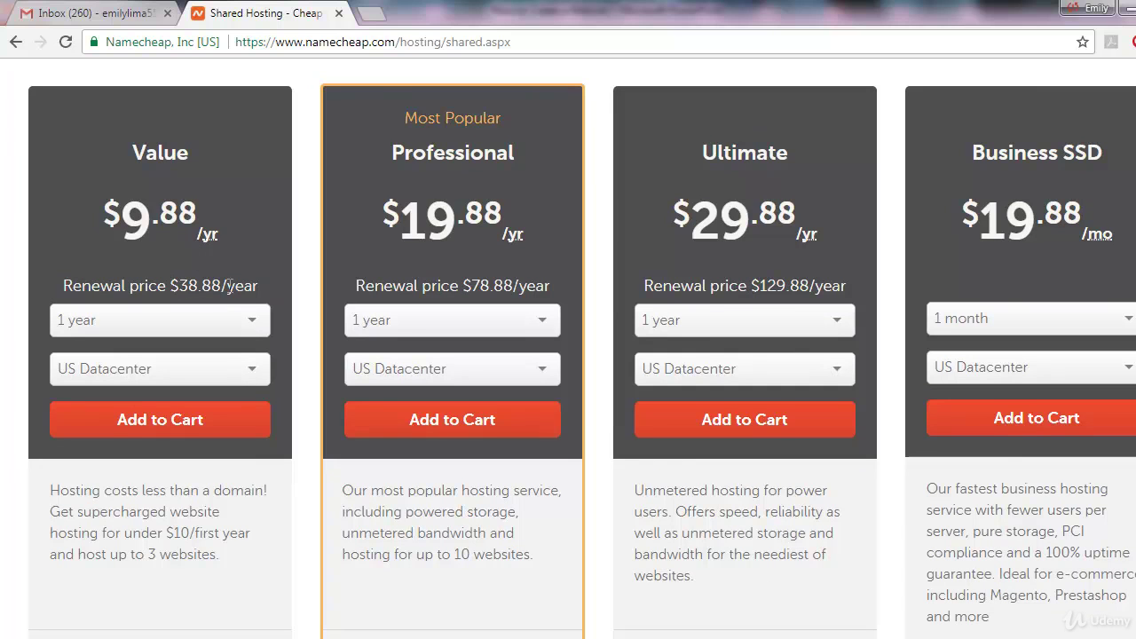
{"action": "scroll", "coordinate": [229, 285], "scroll_direction": "down", "scroll_amount": 2}
{"action": "scroll", "coordinate": [228, 285], "scroll_direction": "down", "scroll_amount": 1}
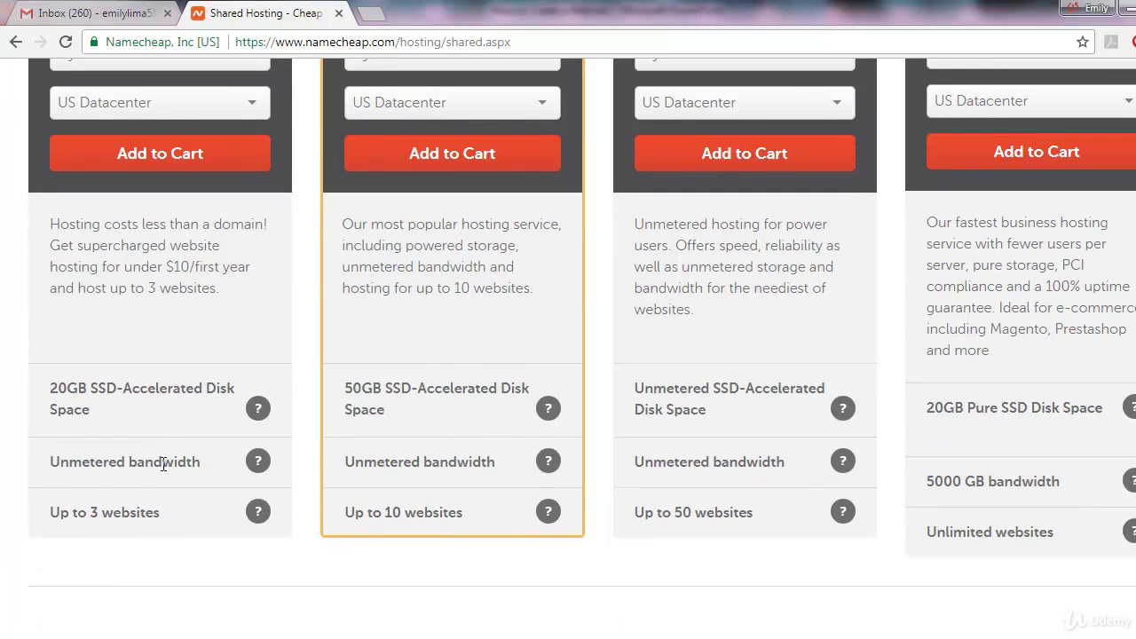
{"action": "left_click_drag", "start_coordinate": [201, 466], "coordinate": [102, 470]}
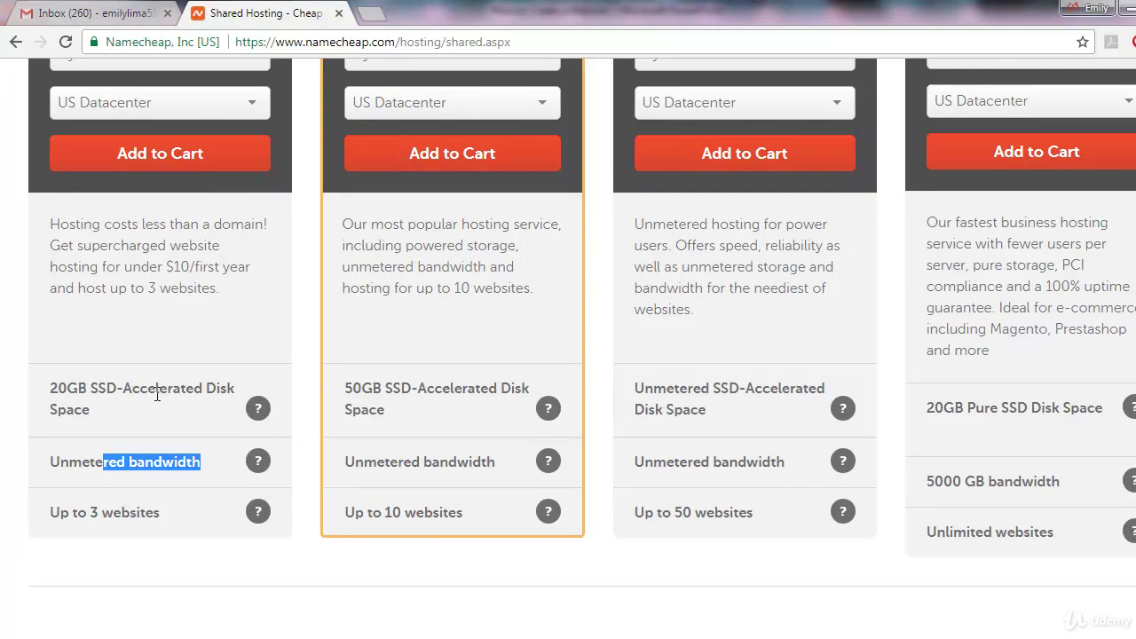
Step: Review the Professional plan's pricing, disk space, bandwidth and number of websites allowed
{"action": "scroll", "coordinate": [157, 394], "scroll_direction": "up", "scroll_amount": 2}
{"action": "scroll", "coordinate": [157, 394], "scroll_direction": "up", "scroll_amount": 1}
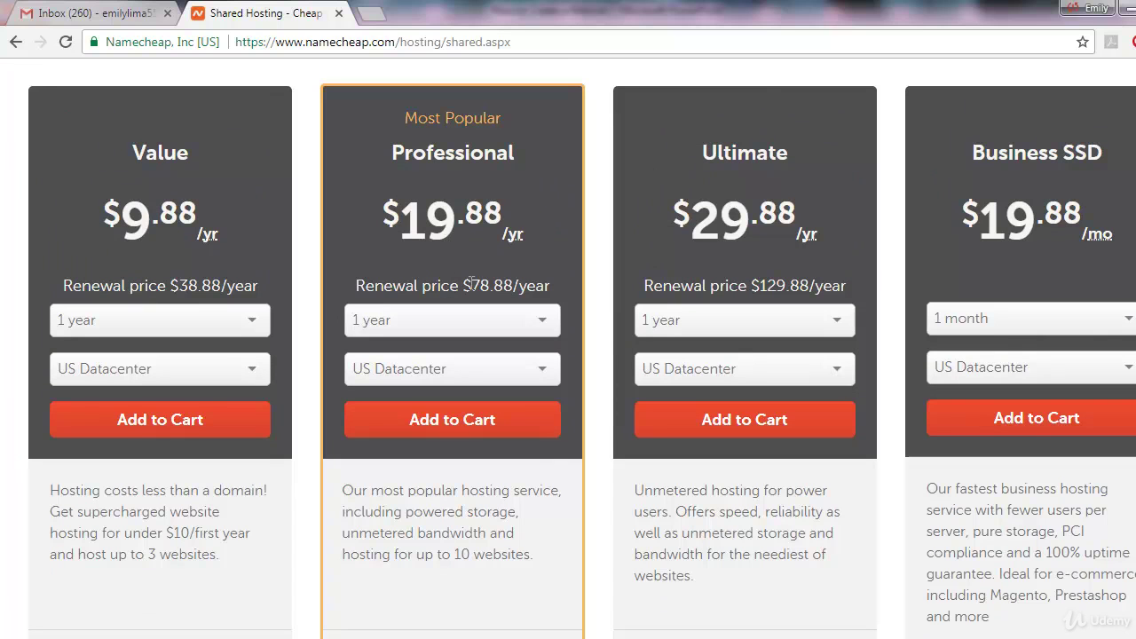
{"action": "scroll", "coordinate": [536, 297], "scroll_direction": "down", "scroll_amount": 3}
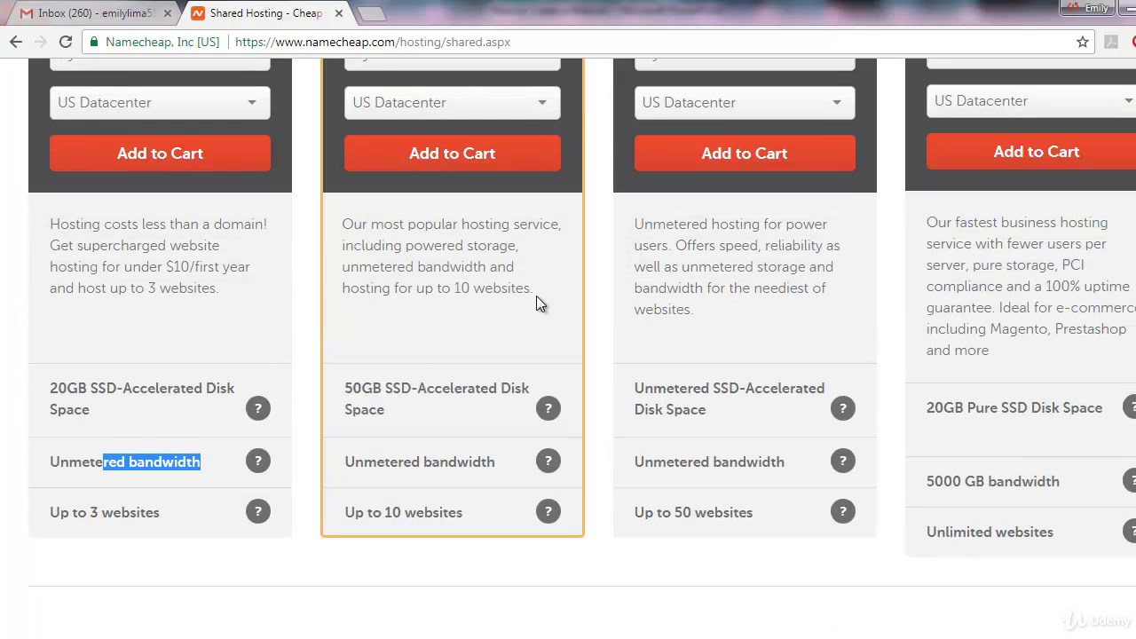
{"action": "left_click_drag", "start_coordinate": [474, 522], "coordinate": [401, 522]}
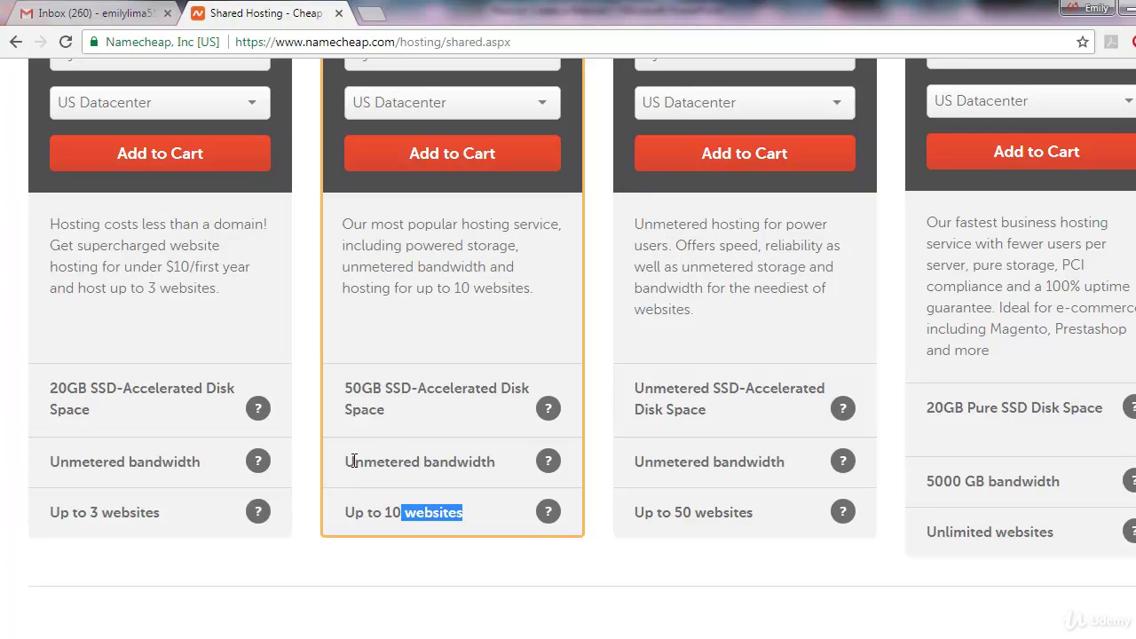
Step: Review the Ultimate plan's yearly and renewal prices and its storage, bandwidth and website limits
{"action": "scroll", "coordinate": [464, 465], "scroll_direction": "up", "scroll_amount": 2}
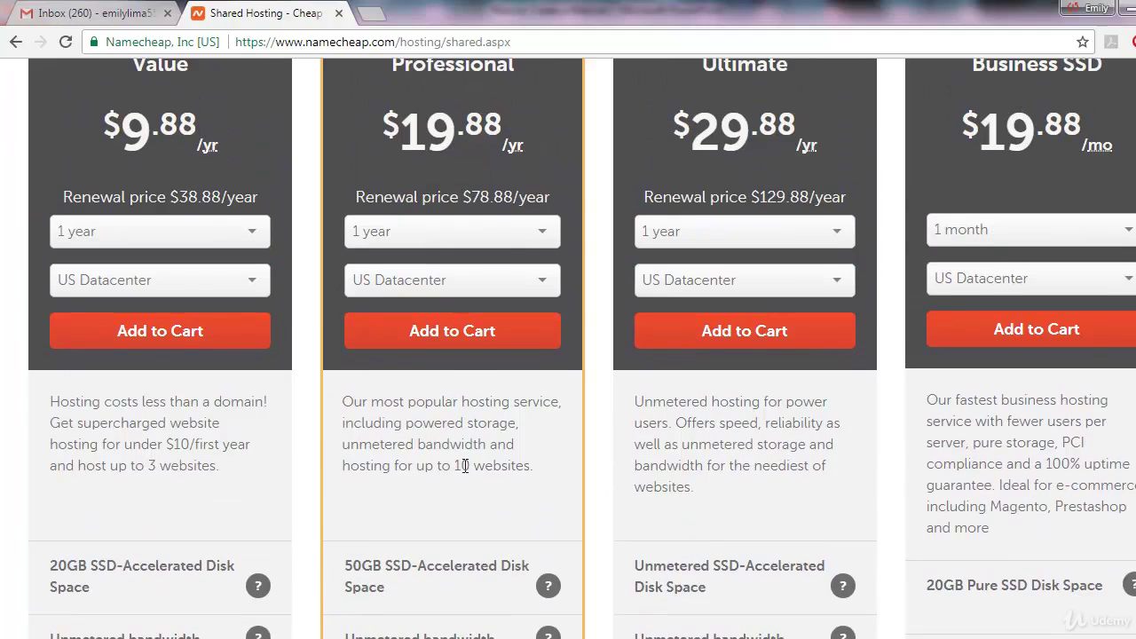
{"action": "scroll", "coordinate": [464, 466], "scroll_direction": "up", "scroll_amount": 1}
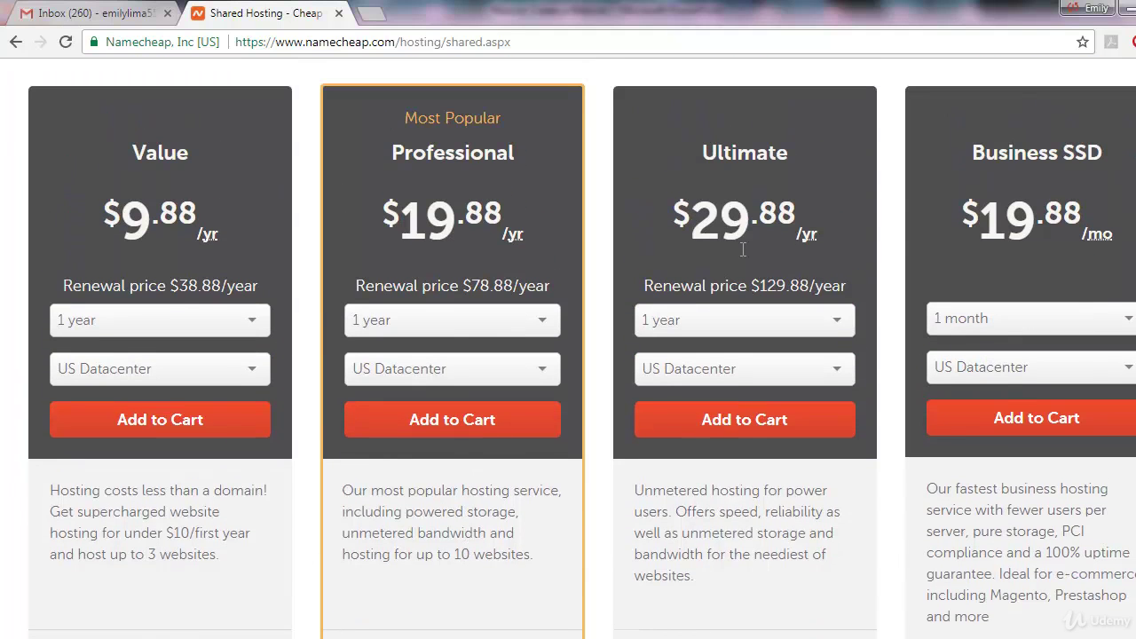
{"action": "scroll", "coordinate": [743, 250], "scroll_direction": "down", "scroll_amount": 1}
{"action": "scroll", "coordinate": [743, 249], "scroll_direction": "up", "scroll_amount": 1}
{"action": "scroll", "coordinate": [836, 284], "scroll_direction": "down", "scroll_amount": 3}
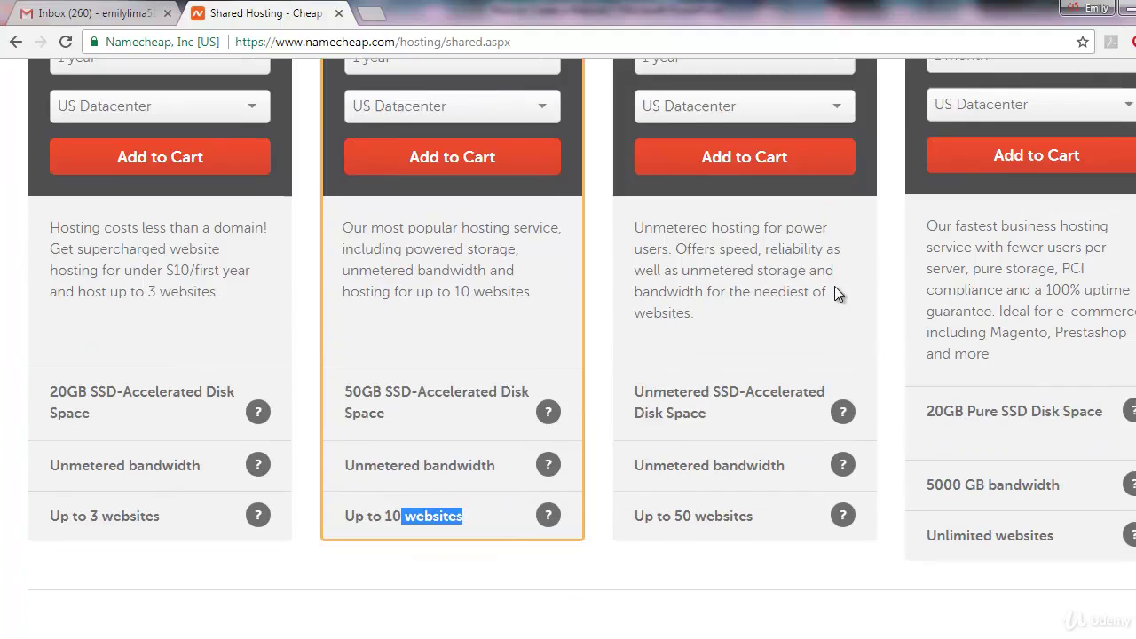
{"action": "left_click", "coordinate": [763, 517]}
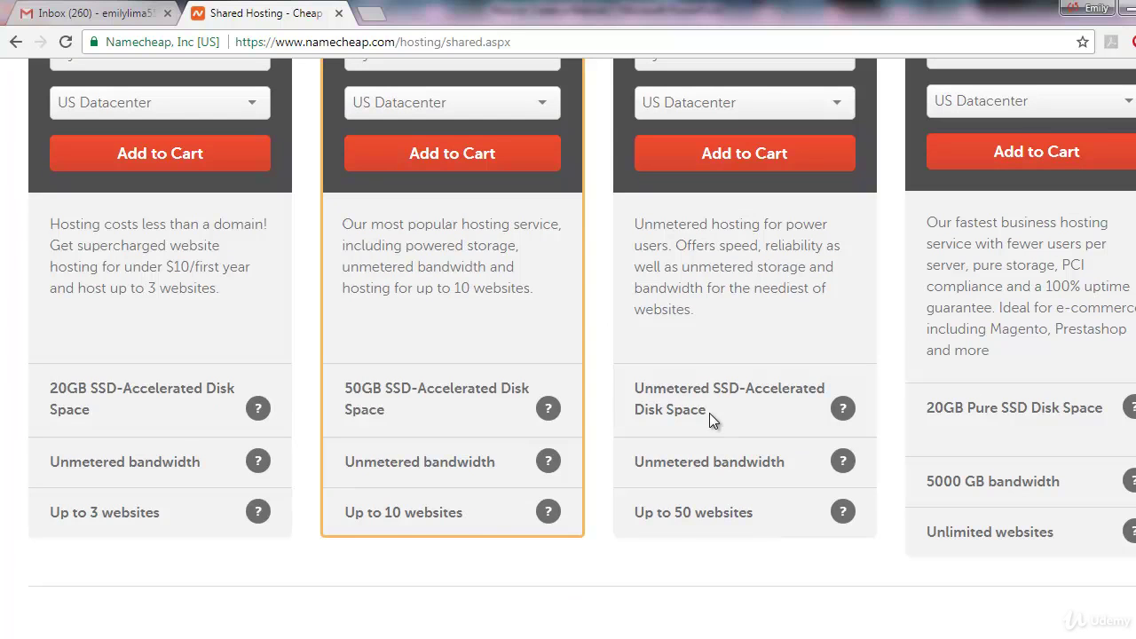
Step: Examine the Business SSD plan's monthly price, description, disk space, bandwidth and website allowance
{"action": "scroll", "coordinate": [714, 413], "scroll_direction": "up", "scroll_amount": 2}
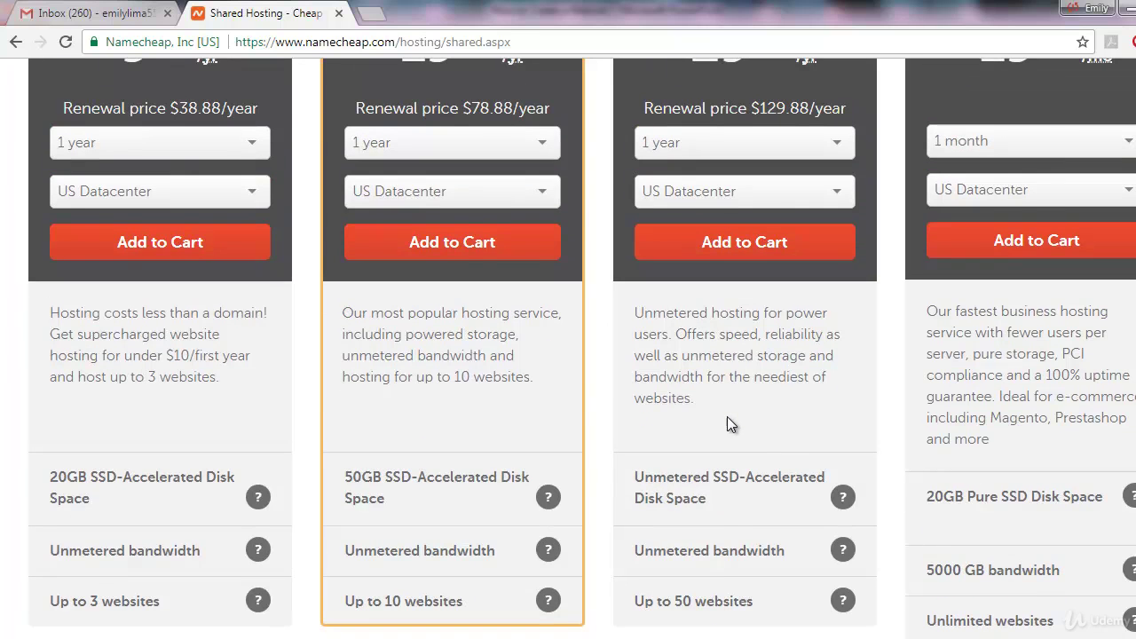
{"action": "scroll", "coordinate": [728, 416], "scroll_direction": "up", "scroll_amount": 1}
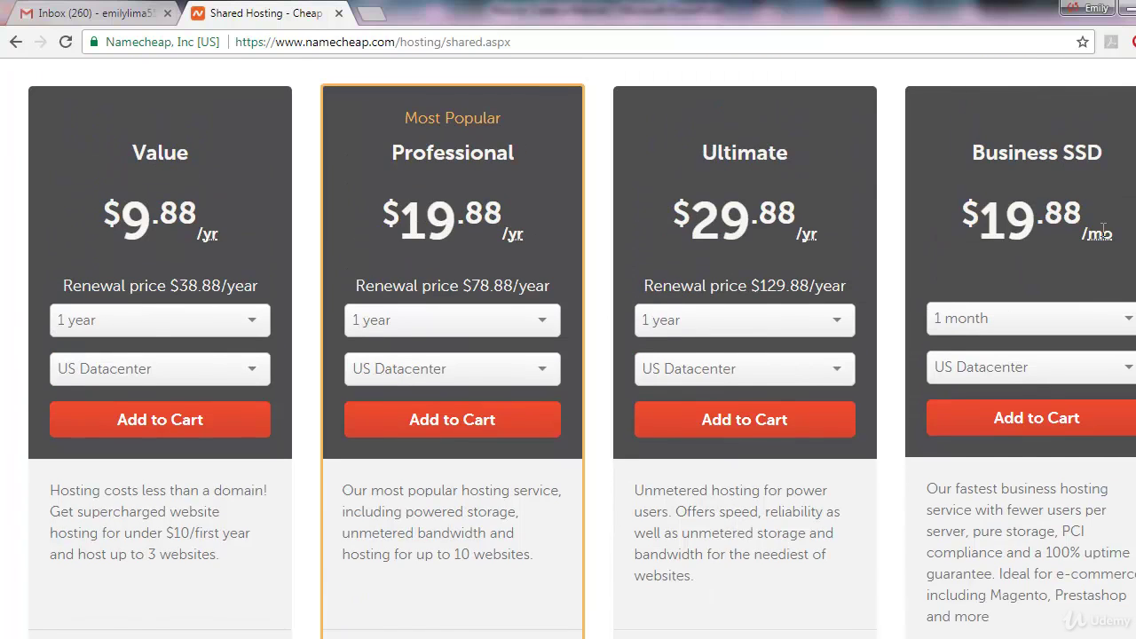
{"action": "scroll", "coordinate": [1106, 231], "scroll_direction": "down", "scroll_amount": 1}
{"action": "scroll", "coordinate": [1106, 239], "scroll_direction": "down", "scroll_amount": 1}
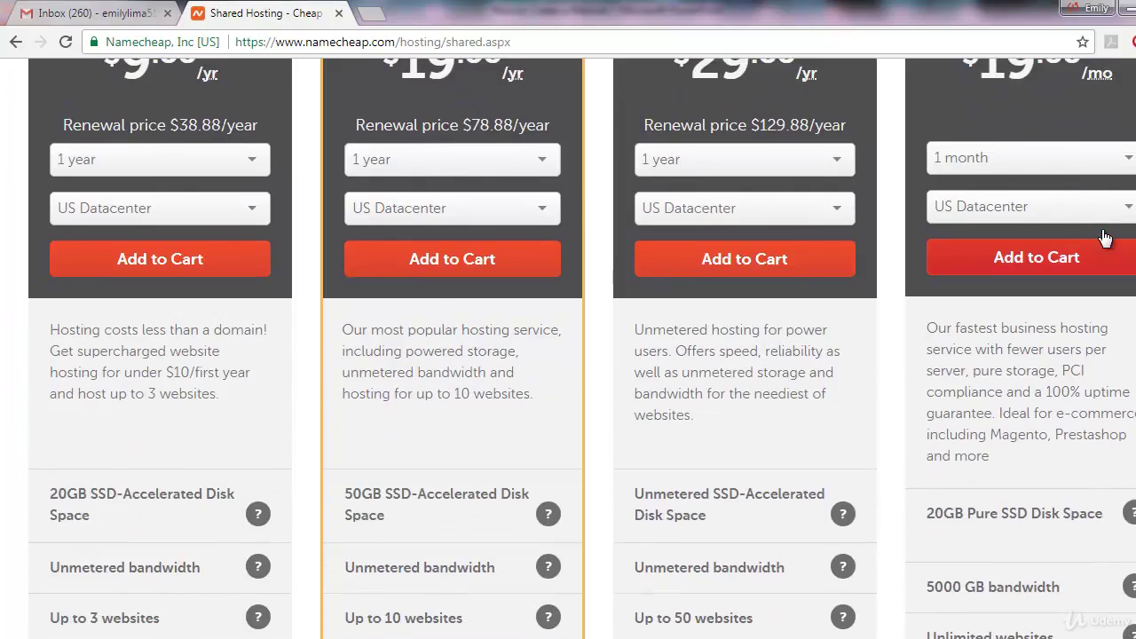
{"action": "scroll", "coordinate": [1106, 244], "scroll_direction": "up", "scroll_amount": 2}
{"action": "scroll", "coordinate": [1106, 256], "scroll_direction": "down", "scroll_amount": 1}
{"action": "scroll", "coordinate": [1106, 266], "scroll_direction": "down", "scroll_amount": 3}
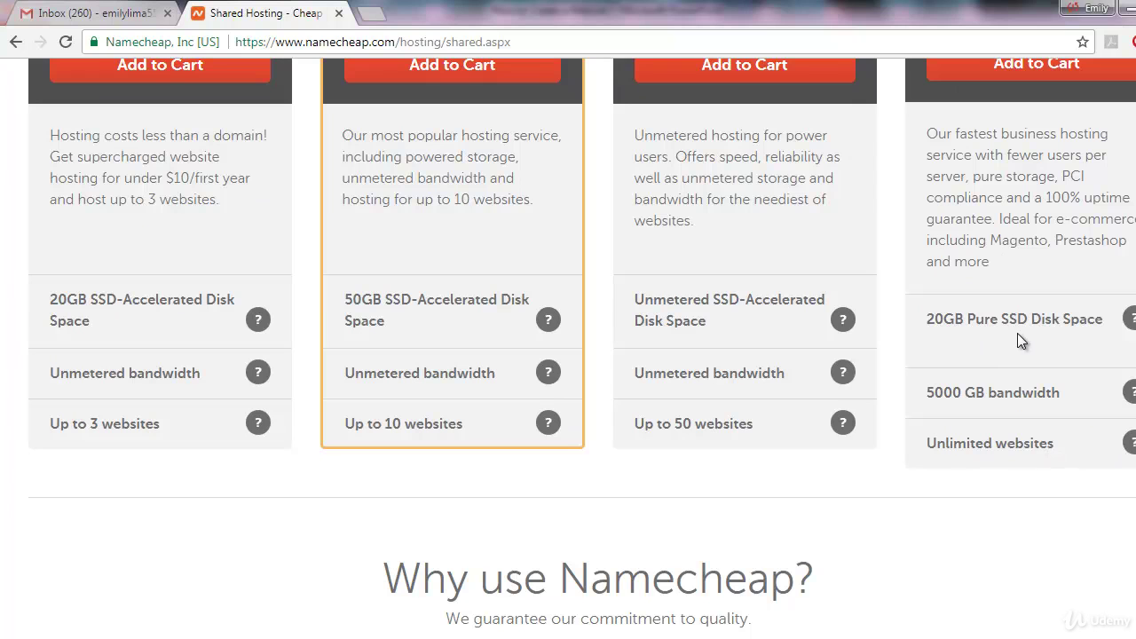
{"action": "scroll", "coordinate": [1025, 340], "scroll_direction": "up", "scroll_amount": 1}
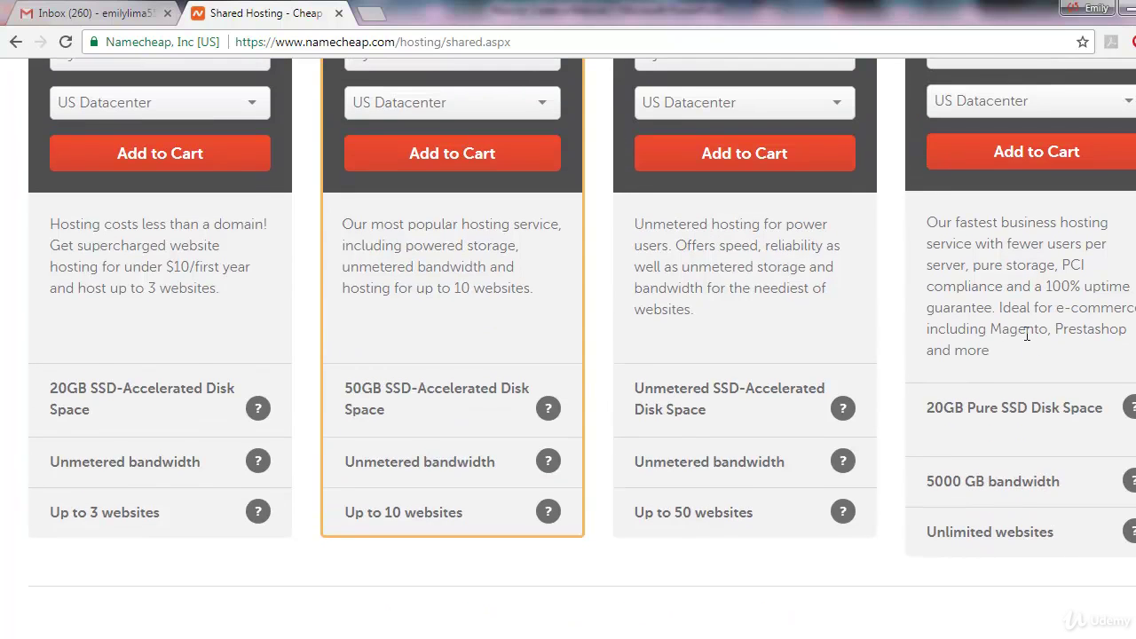
{"action": "scroll", "coordinate": [1006, 318], "scroll_direction": "up", "scroll_amount": 4}
{"action": "scroll", "coordinate": [1006, 319], "scroll_direction": "down", "scroll_amount": 3}
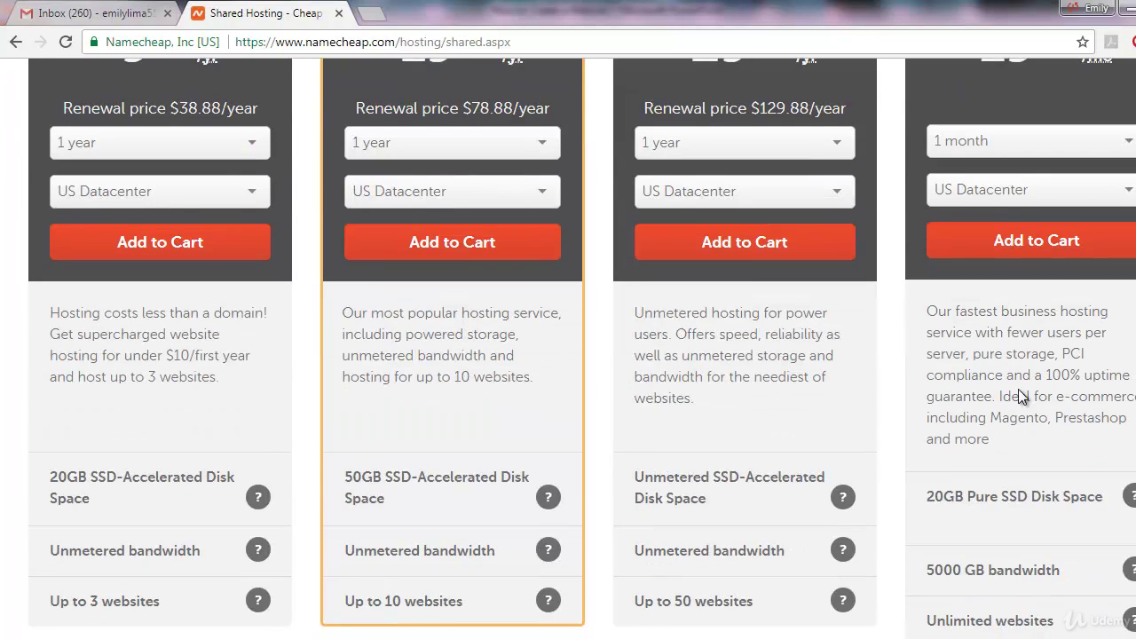
{"action": "scroll", "coordinate": [1019, 391], "scroll_direction": "up", "scroll_amount": 2}
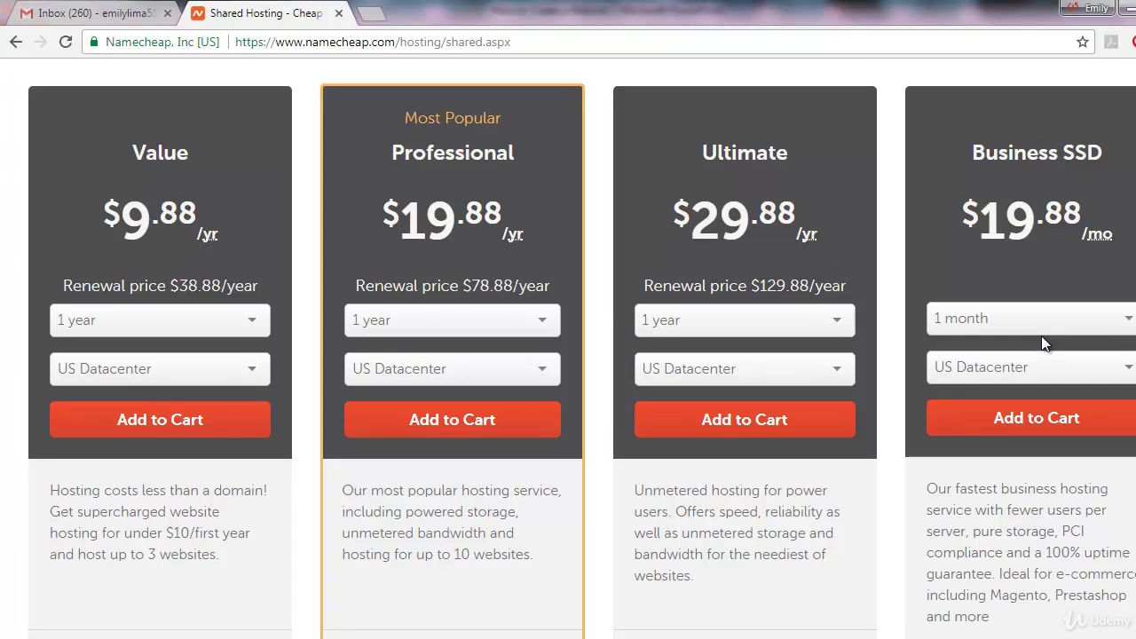
{"action": "scroll", "coordinate": [665, 532], "scroll_direction": "up", "scroll_amount": 1}
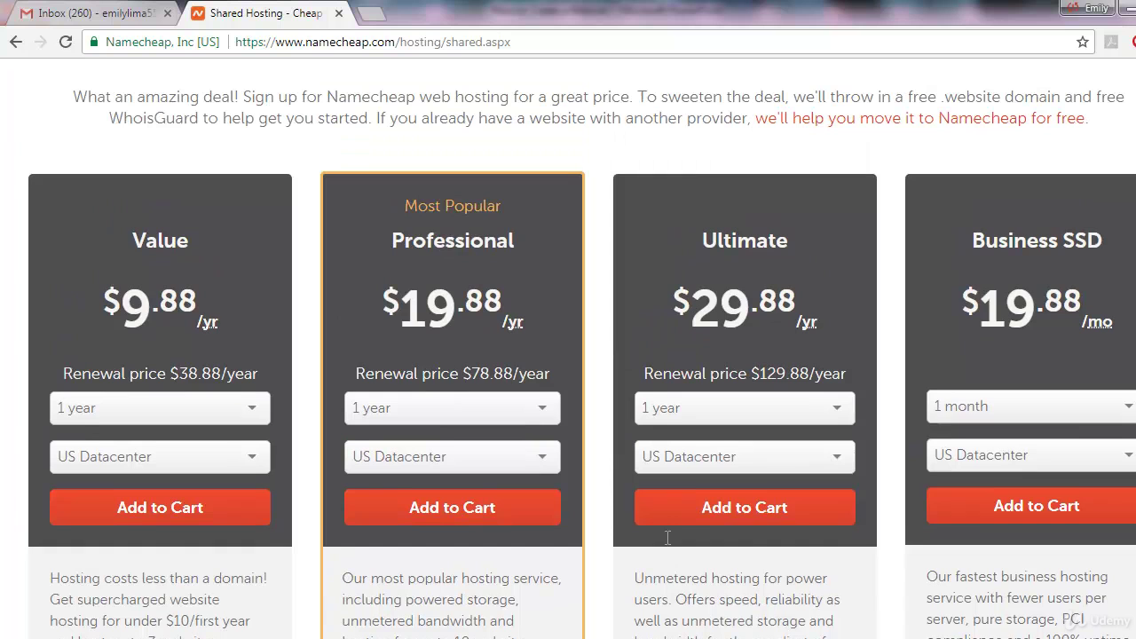
Step: Compare the Professional and Value plans to decide which one to buy
{"action": "left_click_drag", "start_coordinate": [405, 241], "coordinate": [514, 242]}
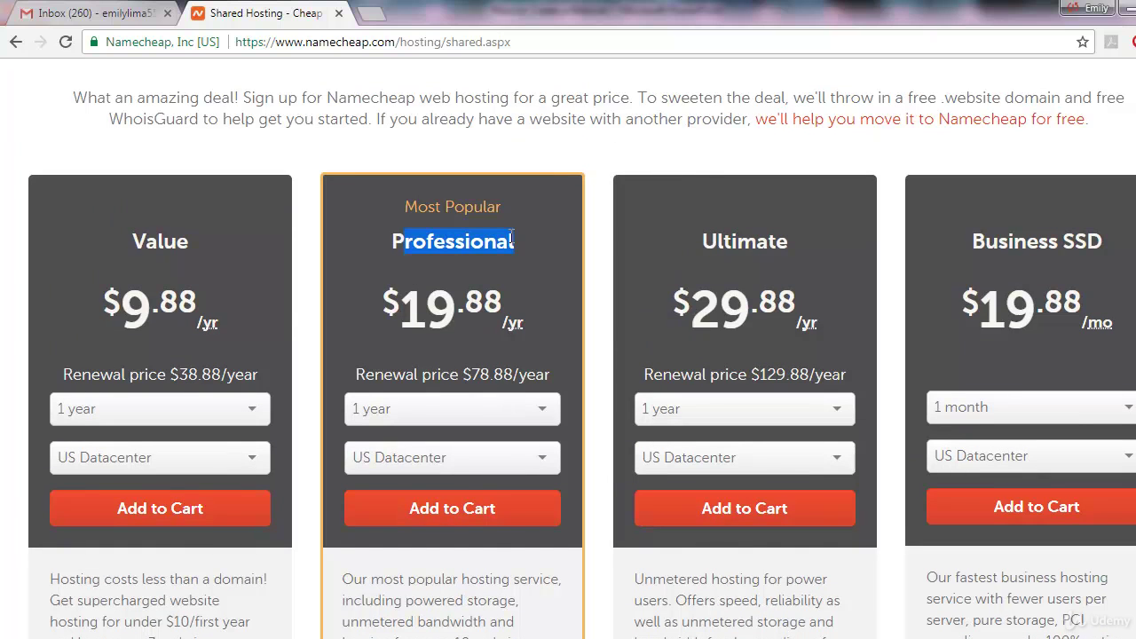
{"action": "left_click_drag", "start_coordinate": [131, 241], "coordinate": [165, 241]}
{"action": "left_click", "coordinate": [183, 242]}
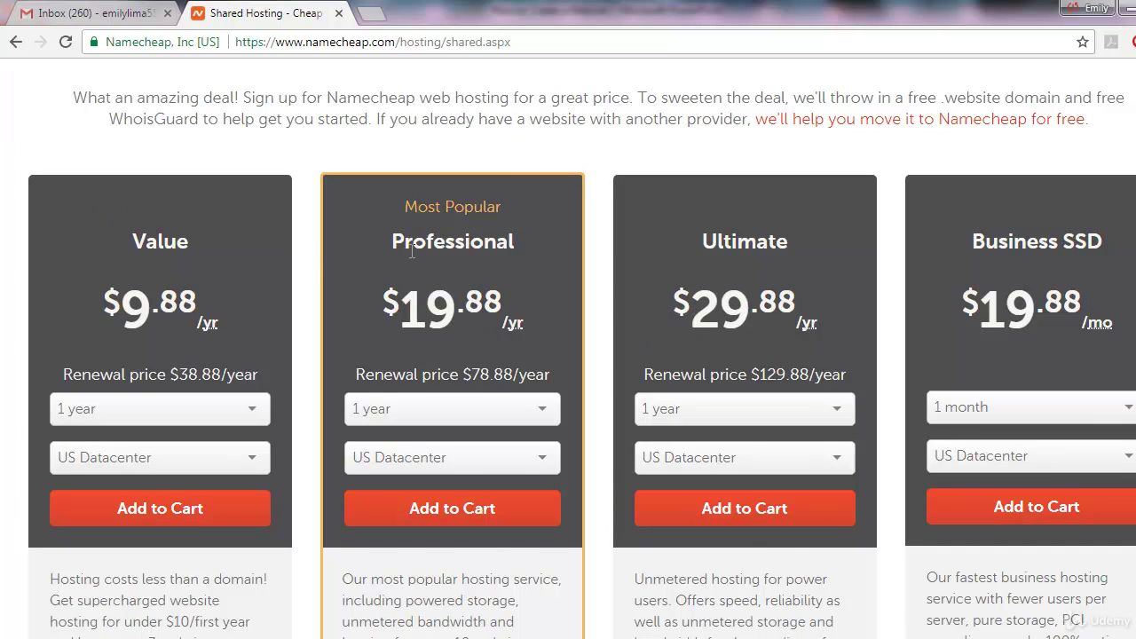
{"action": "scroll", "coordinate": [412, 252], "scroll_direction": "down", "scroll_amount": 1}
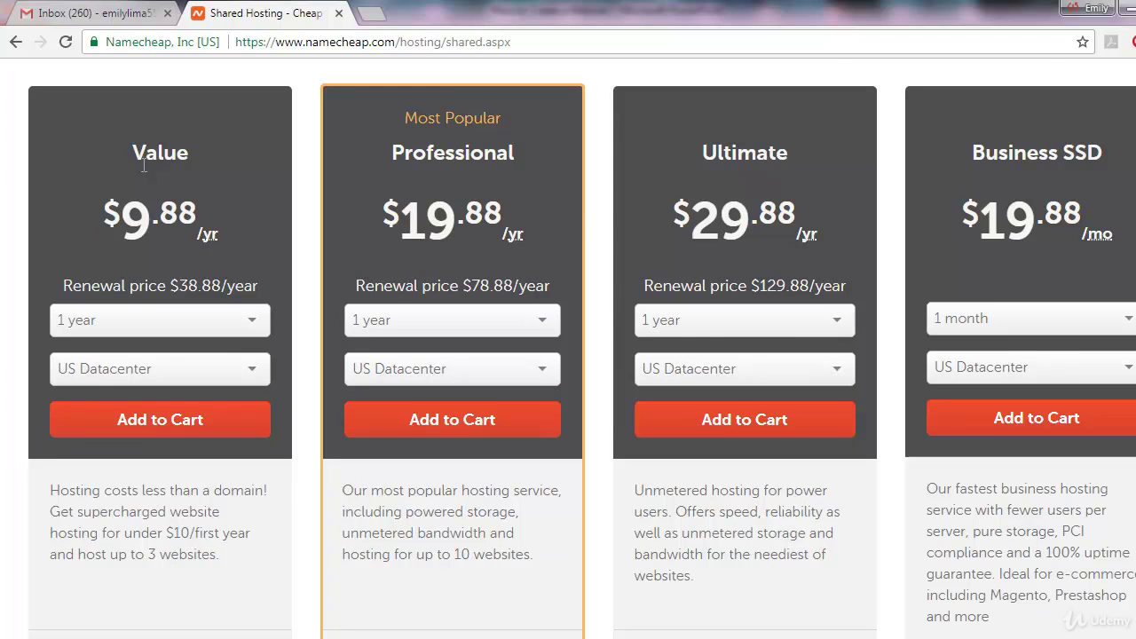
{"action": "scroll", "coordinate": [140, 214], "scroll_direction": "up", "scroll_amount": 1}
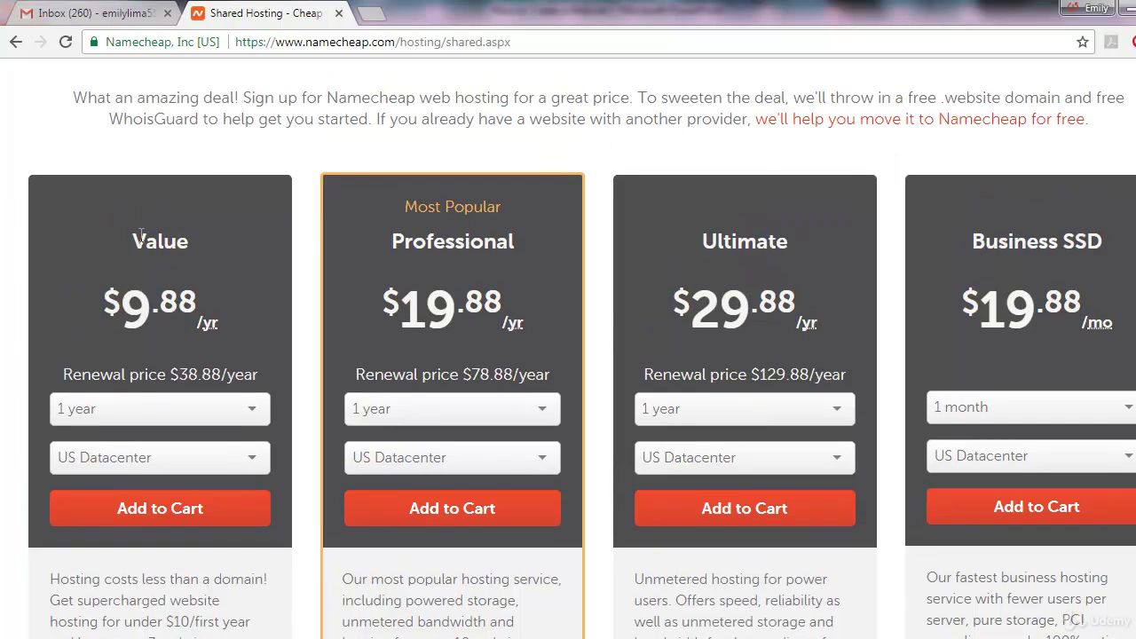
{"action": "left_click_drag", "start_coordinate": [126, 239], "coordinate": [192, 243]}
{"action": "left_click", "coordinate": [190, 242]}
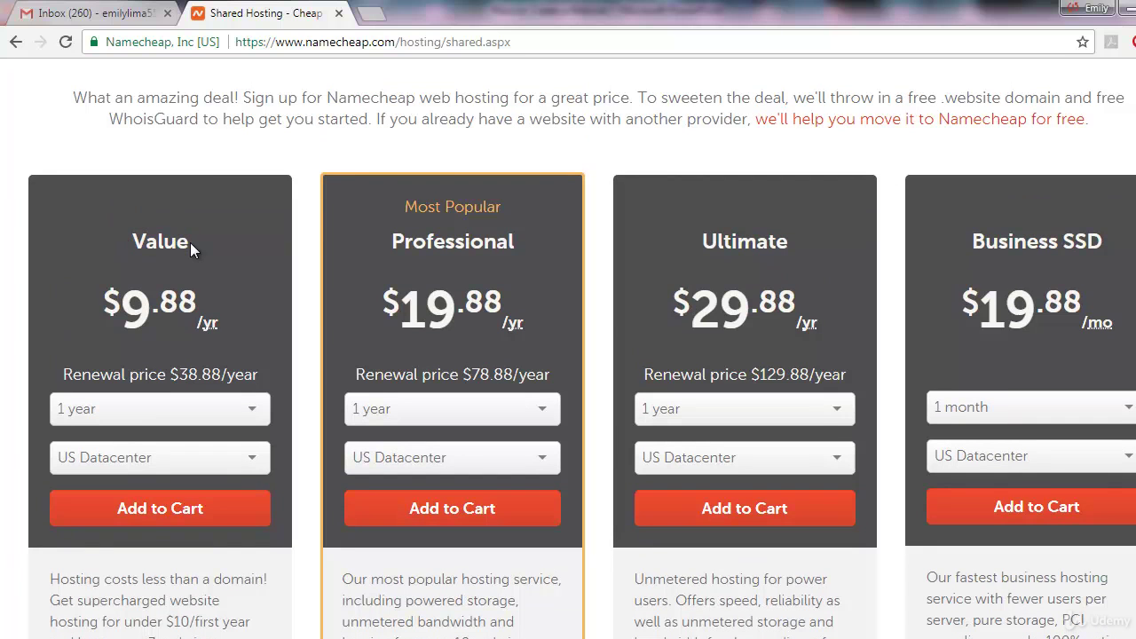
Step: Add the Value plan with 1 year and US Datacenter to the cart and choose to use a domain already owned with Namecheap
{"action": "left_click", "coordinate": [137, 510]}
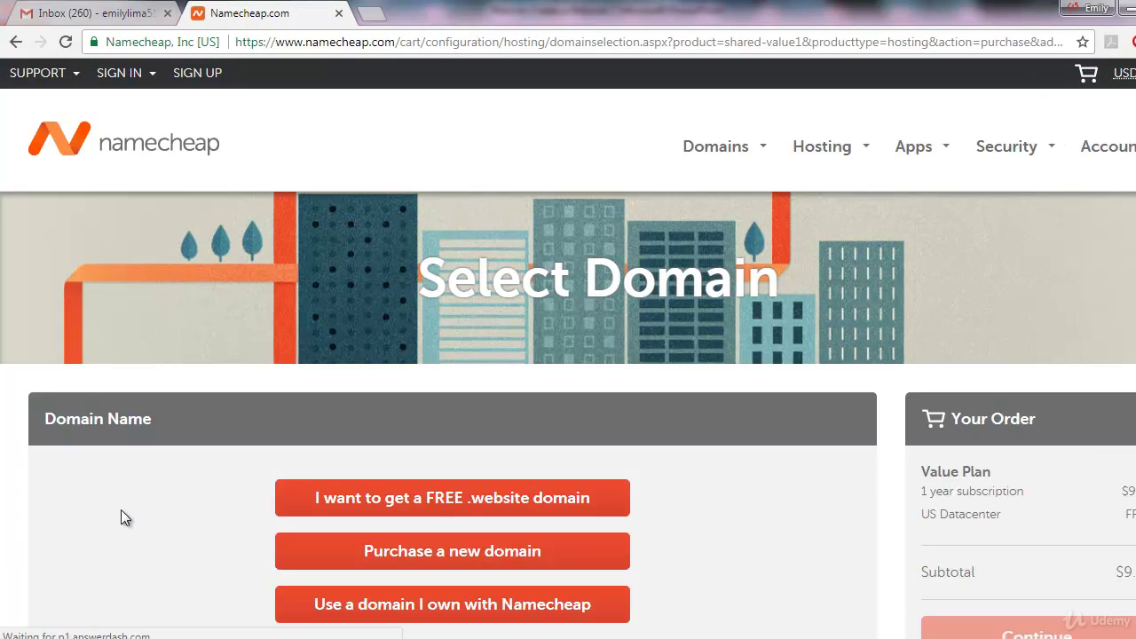
{"action": "scroll", "coordinate": [197, 530], "scroll_direction": "down", "scroll_amount": 2}
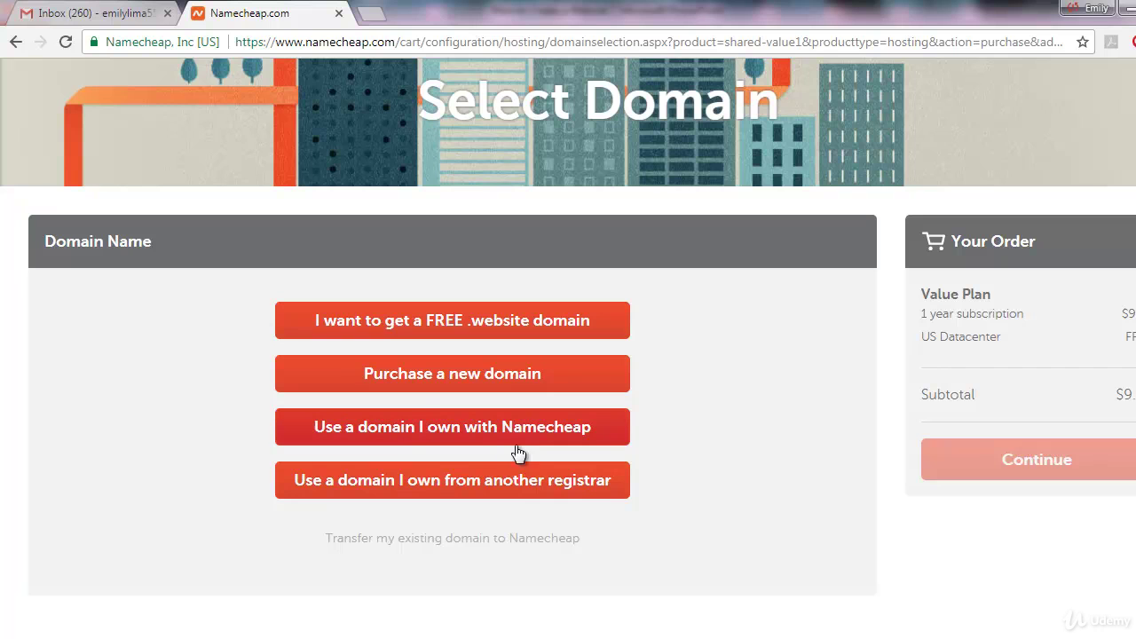
{"action": "left_click", "coordinate": [423, 428]}
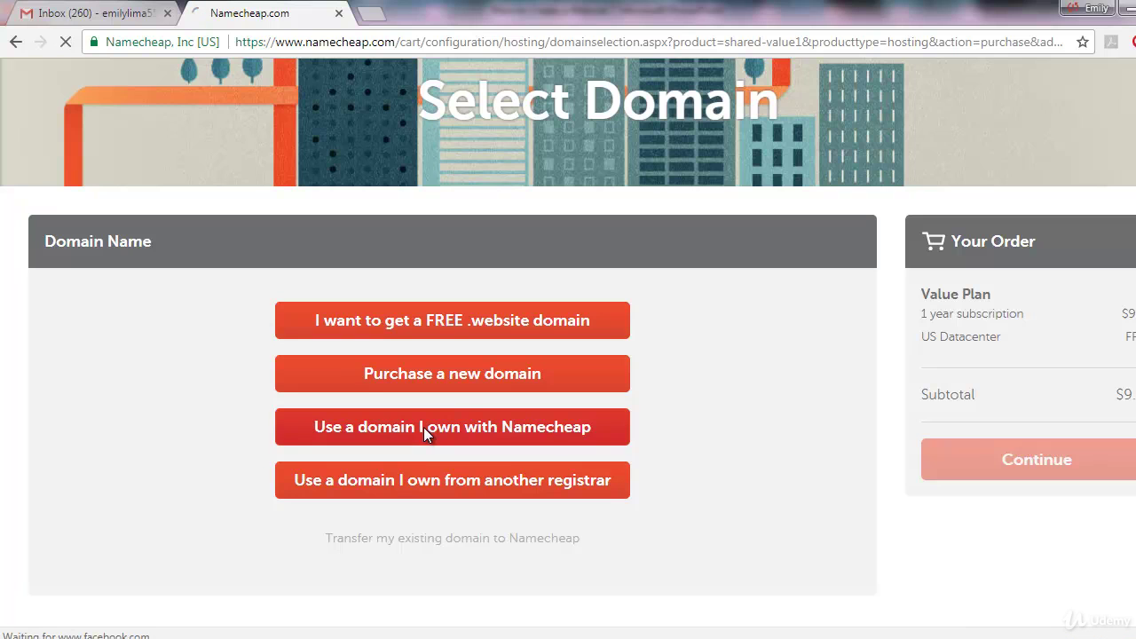
Step: Sign in to the Namecheap account with the username and account password to list the owned domains
{"action": "scroll", "coordinate": [438, 409], "scroll_direction": "down", "scroll_amount": 2}
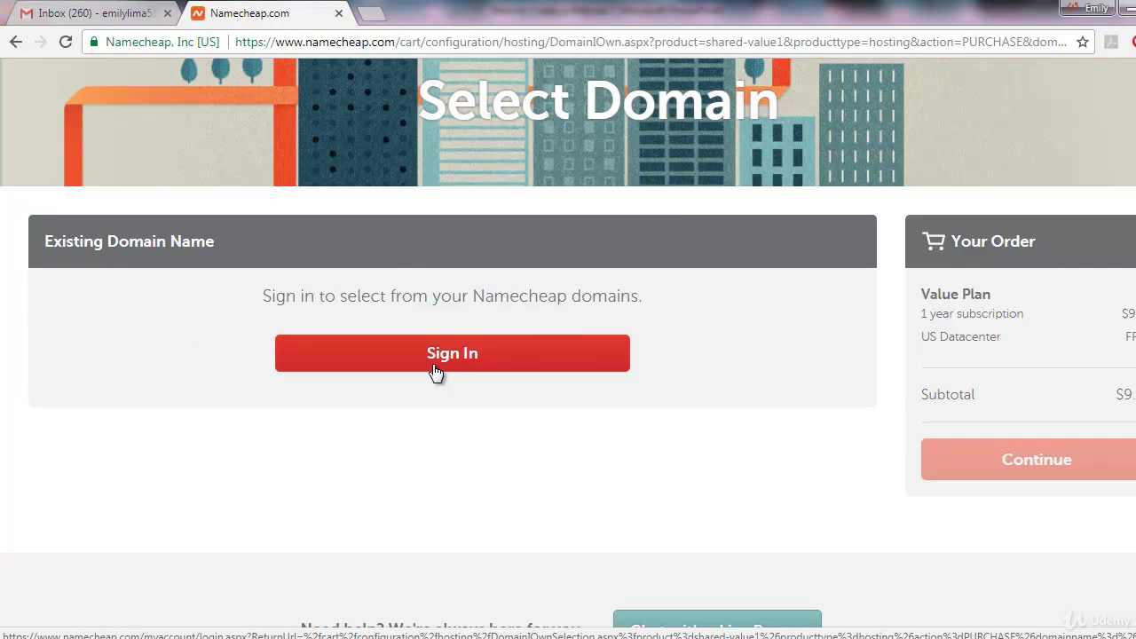
{"action": "left_click", "coordinate": [455, 359]}
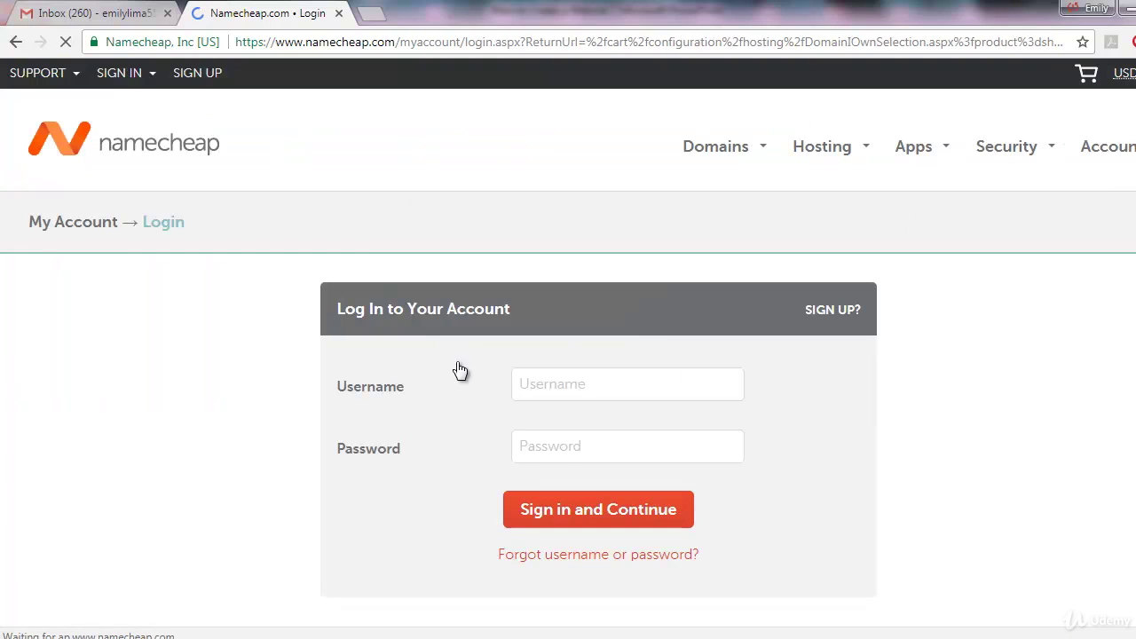
{"action": "scroll", "coordinate": [684, 372], "scroll_direction": "down", "scroll_amount": 2}
{"action": "left_click", "coordinate": [578, 209]}
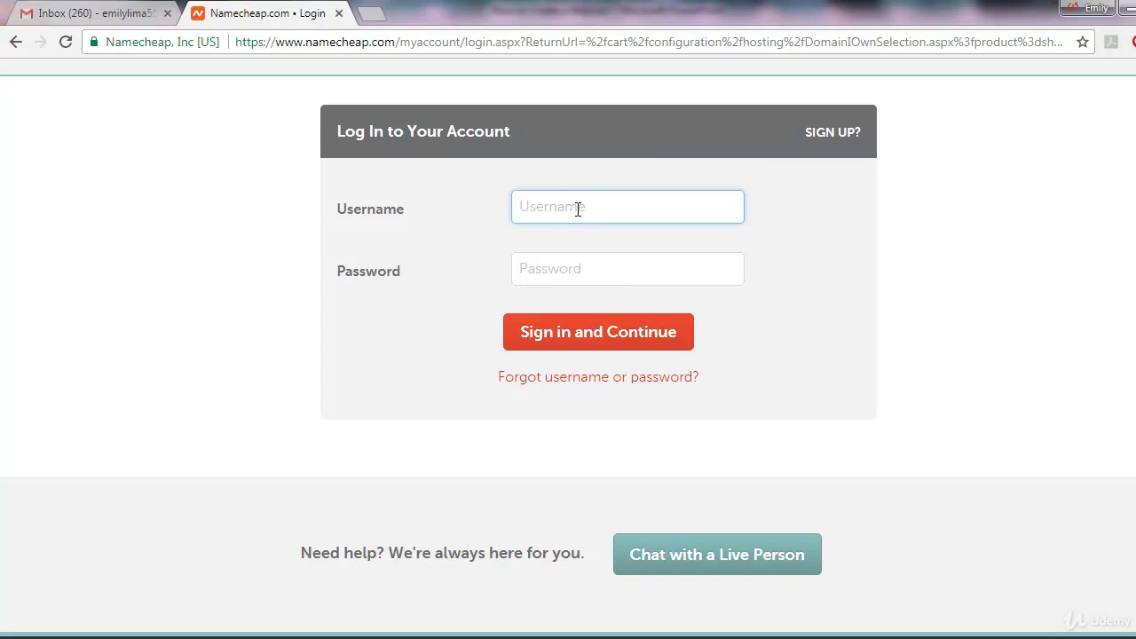
{"action": "type", "text": "mo"}
{"action": "key", "text": "Down"}
{"action": "key", "text": "Return"}
{"action": "left_click", "coordinate": [595, 265]}
{"action": "type", "text": "••••••••"}
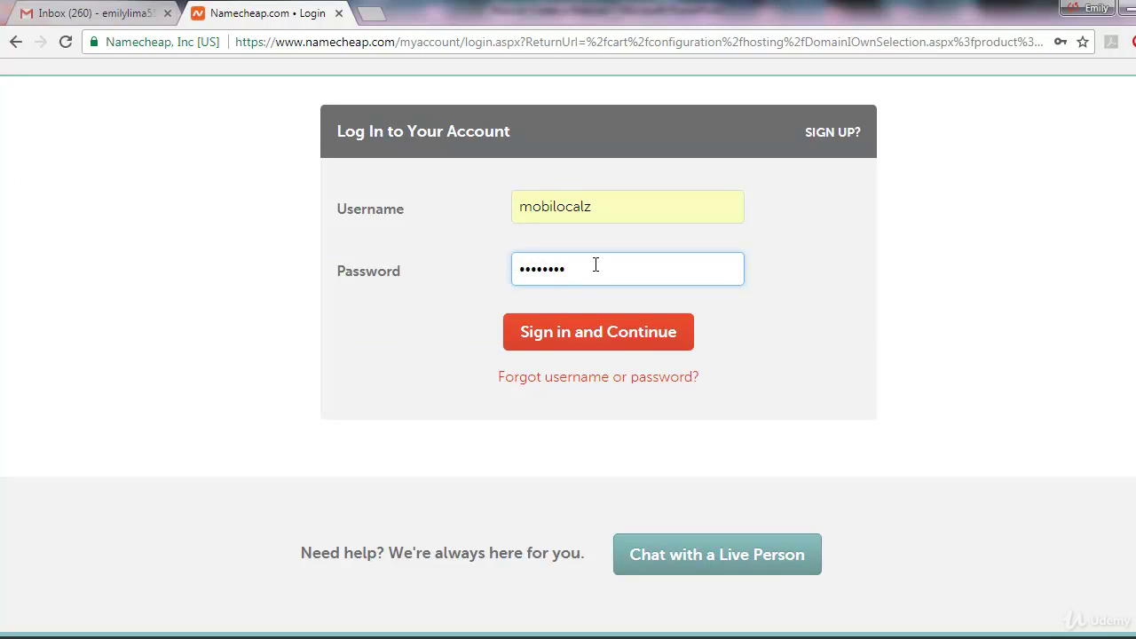
{"action": "key", "text": "Return"}
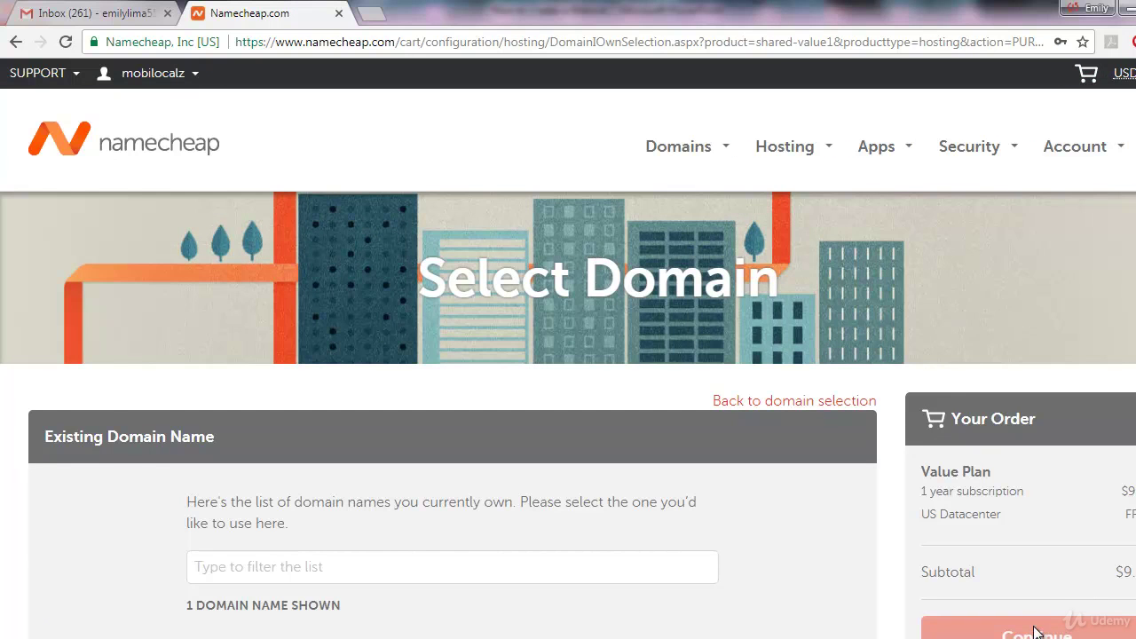
Step: Switch to Gmail, open the "Welcome to Namecheap" email and examine the account username and the rest of the message
{"action": "left_click", "coordinate": [60, 10]}
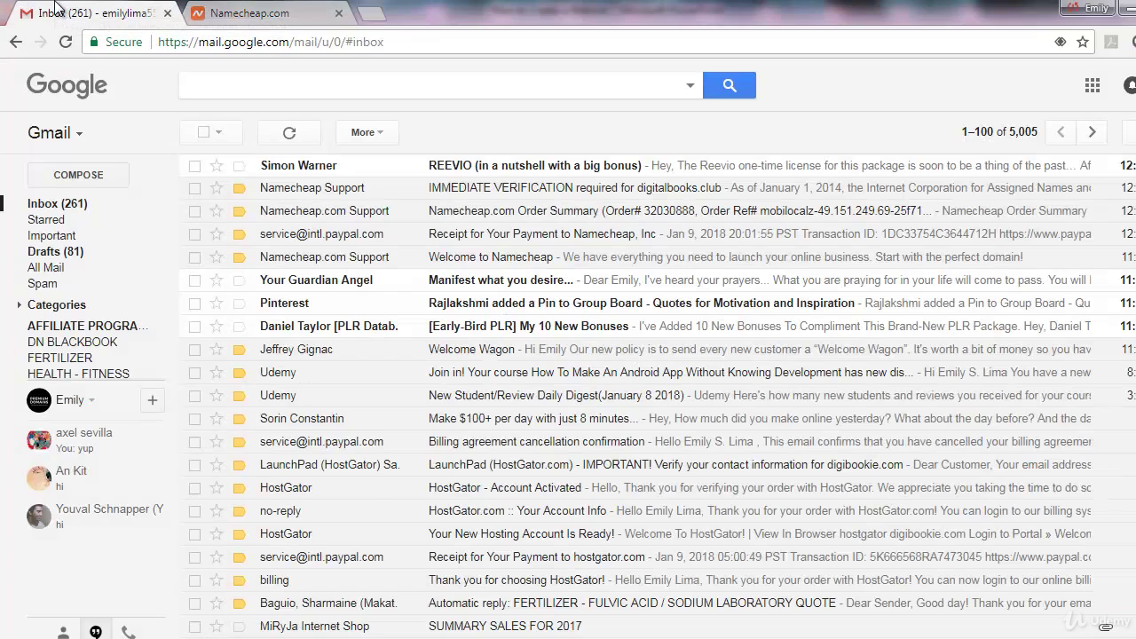
{"action": "left_click", "coordinate": [459, 264]}
{"action": "scroll", "coordinate": [542, 332], "scroll_direction": "down", "scroll_amount": 3}
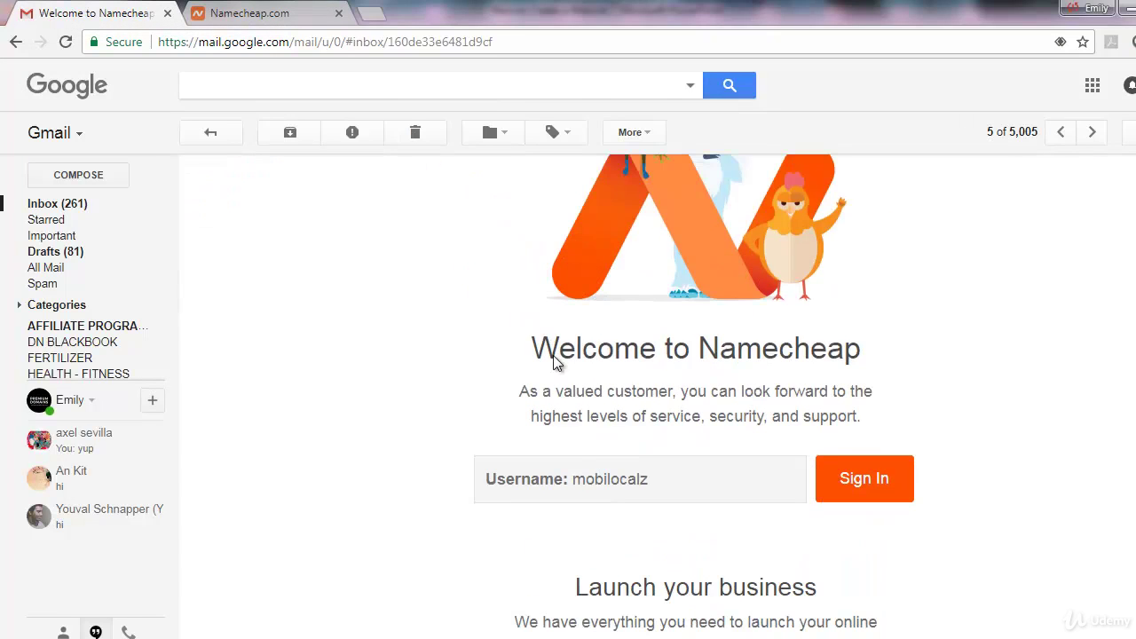
{"action": "left_click_drag", "start_coordinate": [486, 480], "coordinate": [622, 480]}
{"action": "scroll", "coordinate": [625, 483], "scroll_direction": "down", "scroll_amount": 1}
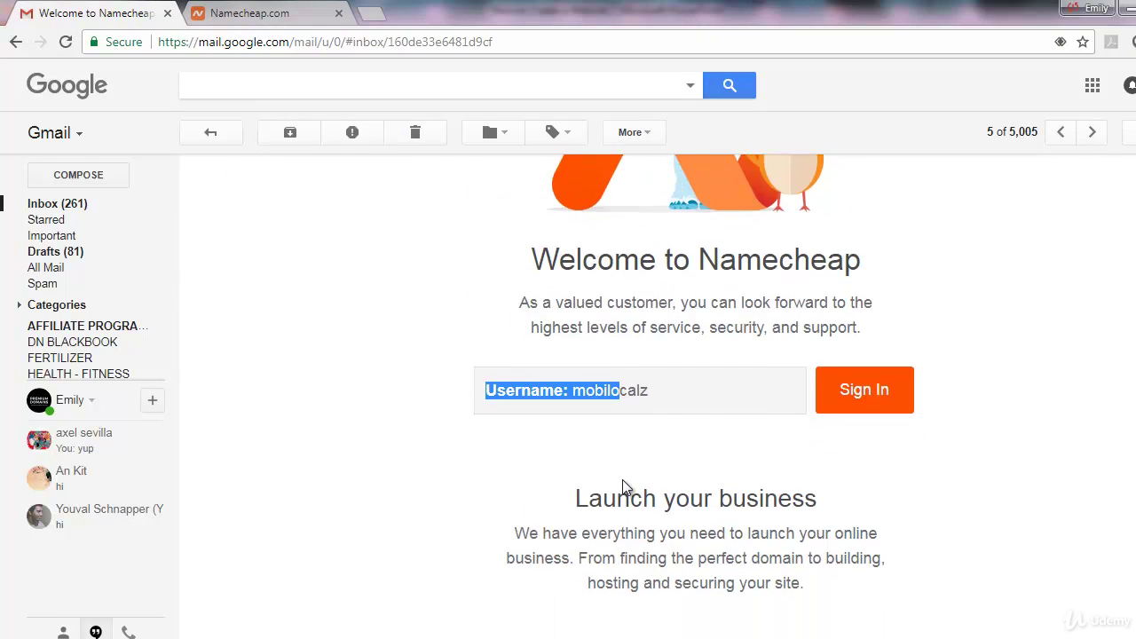
{"action": "scroll", "coordinate": [623, 487], "scroll_direction": "down", "scroll_amount": 3}
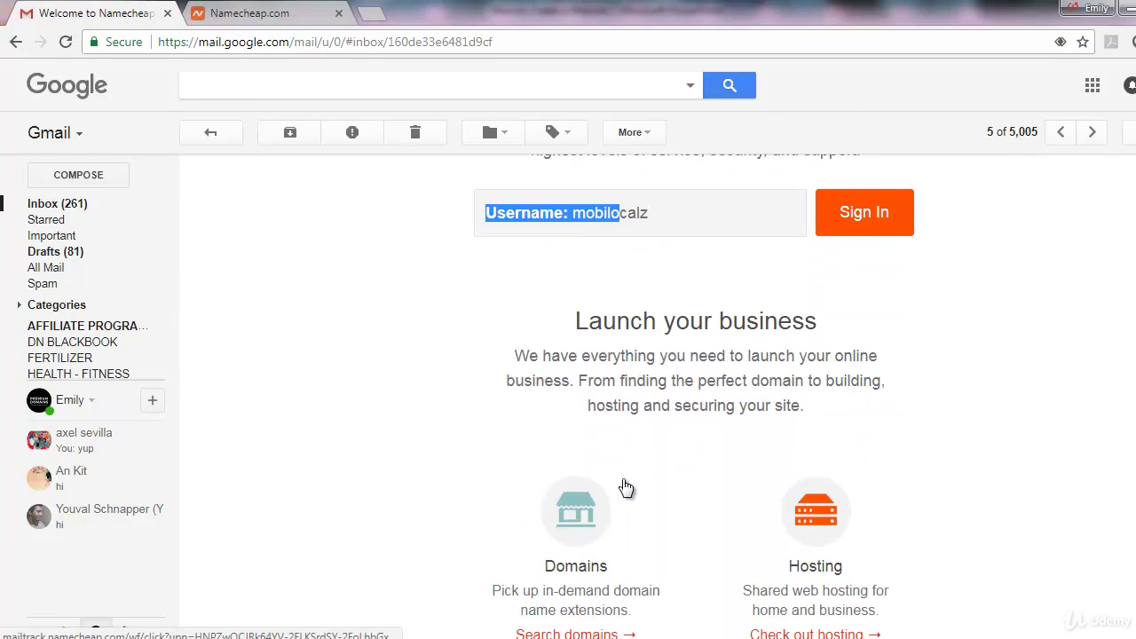
{"action": "scroll", "coordinate": [623, 486], "scroll_direction": "up", "scroll_amount": 7}
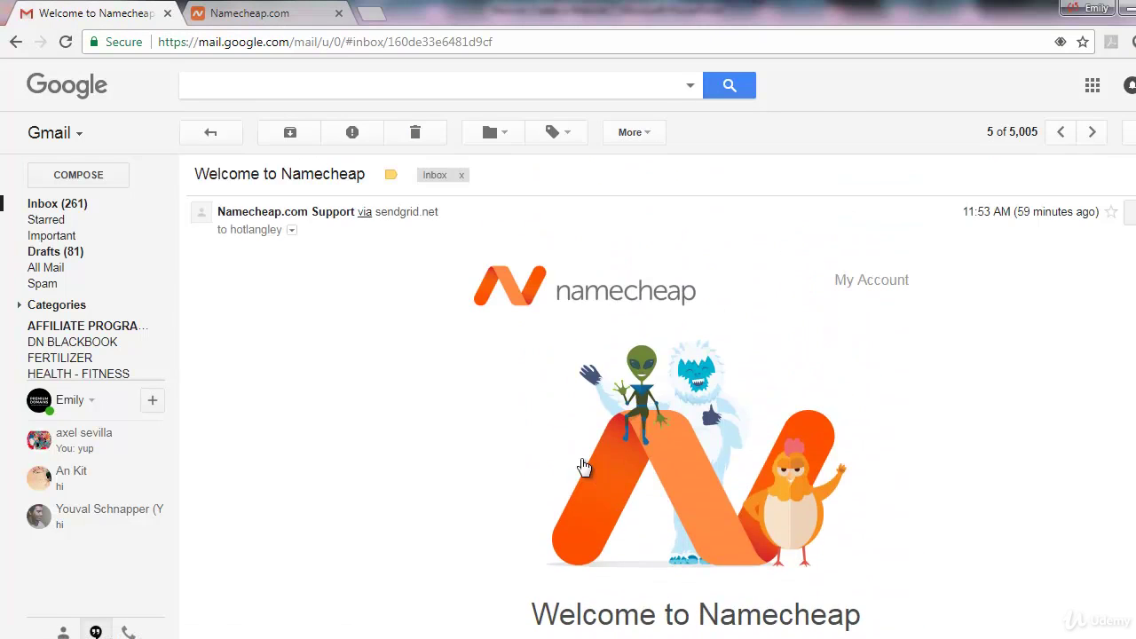
Step: Verify the registrant email address for digitalbooks.club through the link in Namecheap's IMMEDIATE VERIFICATION email, and reopen that email
{"action": "left_click", "coordinate": [71, 205]}
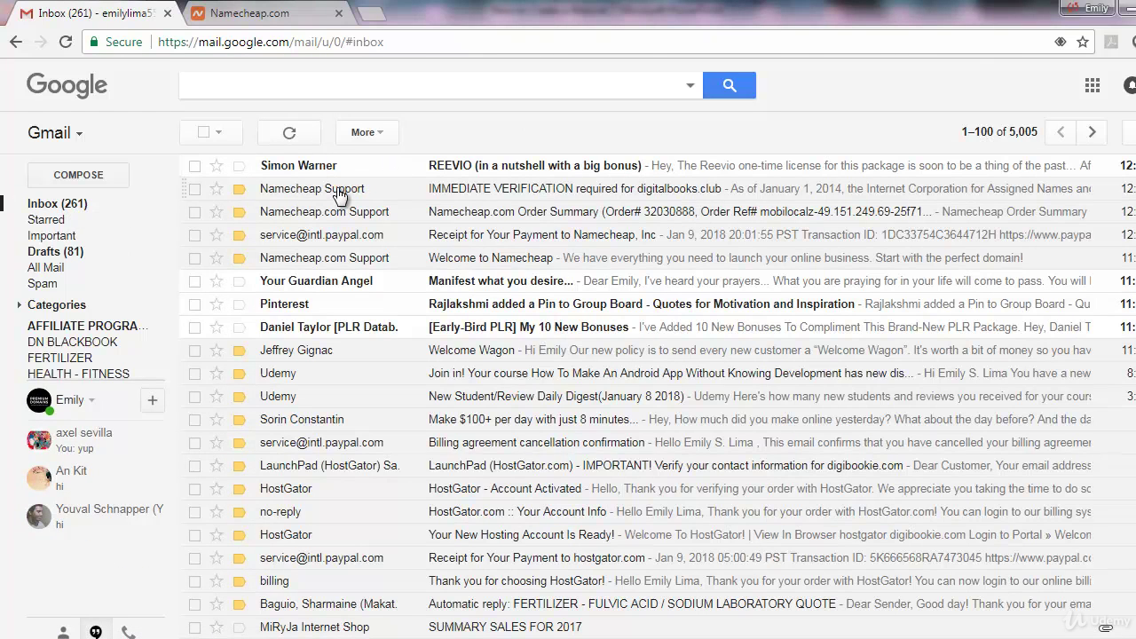
{"action": "left_click", "coordinate": [510, 195]}
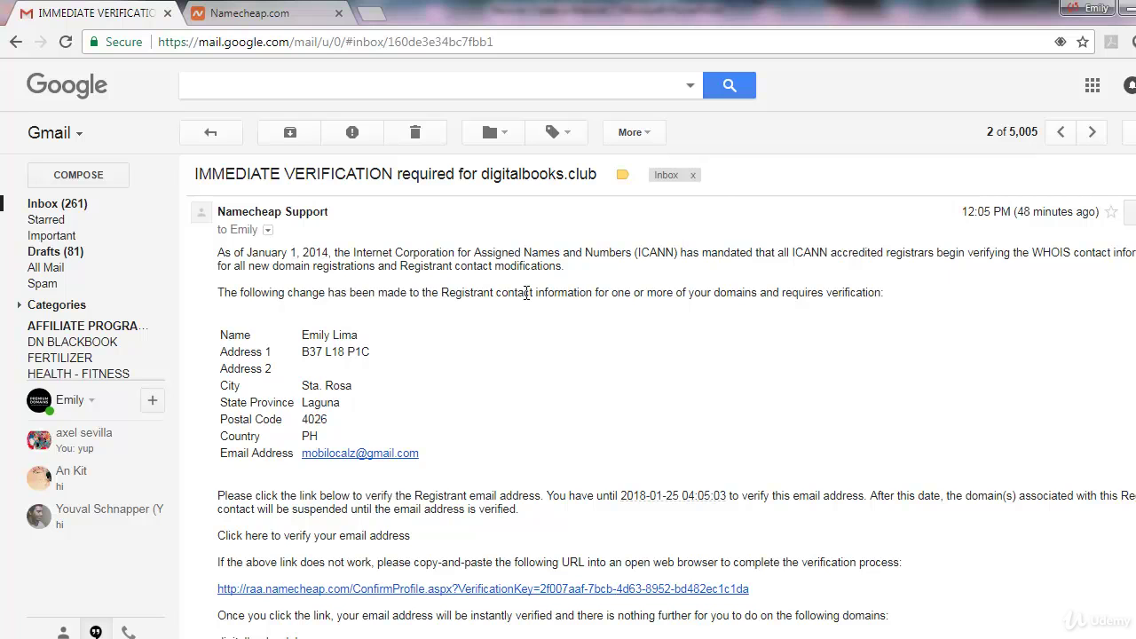
{"action": "scroll", "coordinate": [620, 530], "scroll_direction": "down", "scroll_amount": 1}
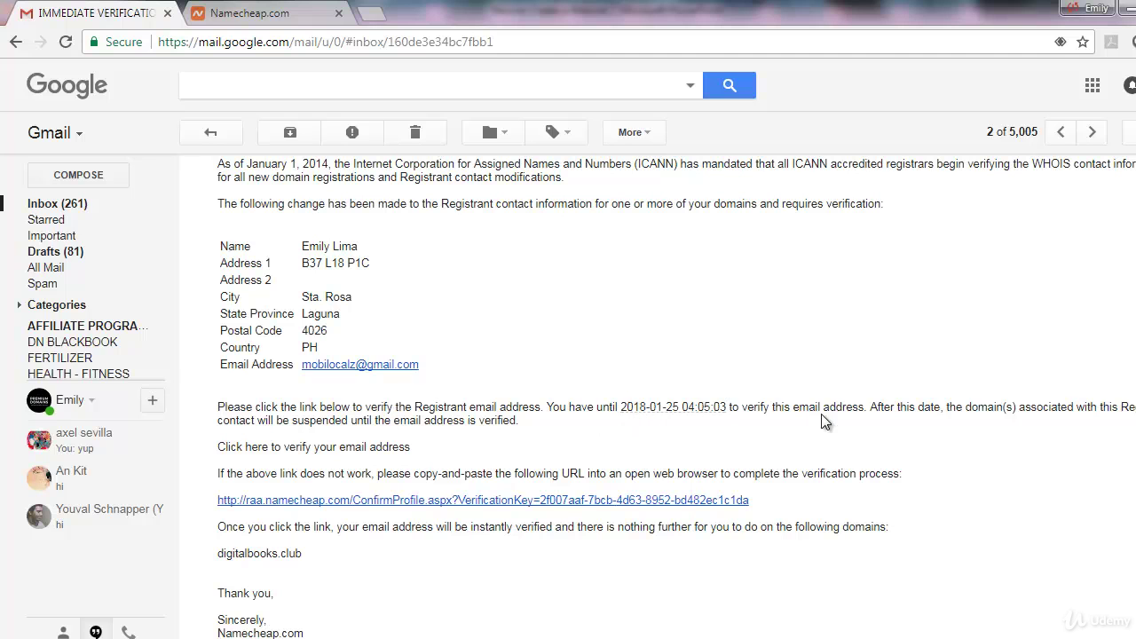
{"action": "left_click_drag", "start_coordinate": [892, 408], "coordinate": [970, 408]}
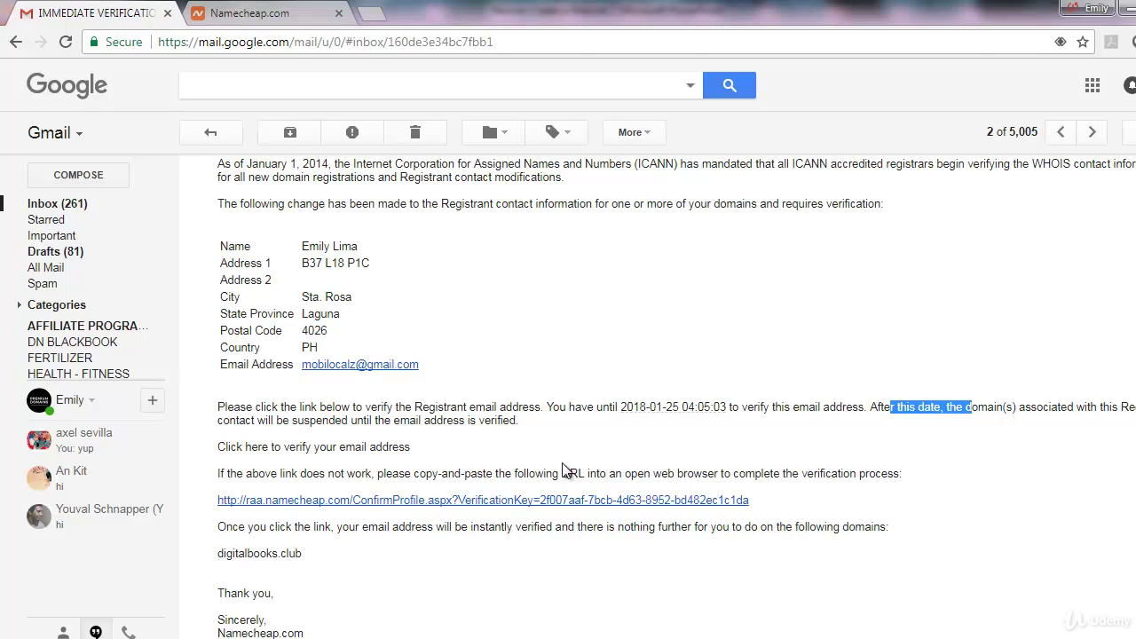
{"action": "left_click", "coordinate": [562, 502]}
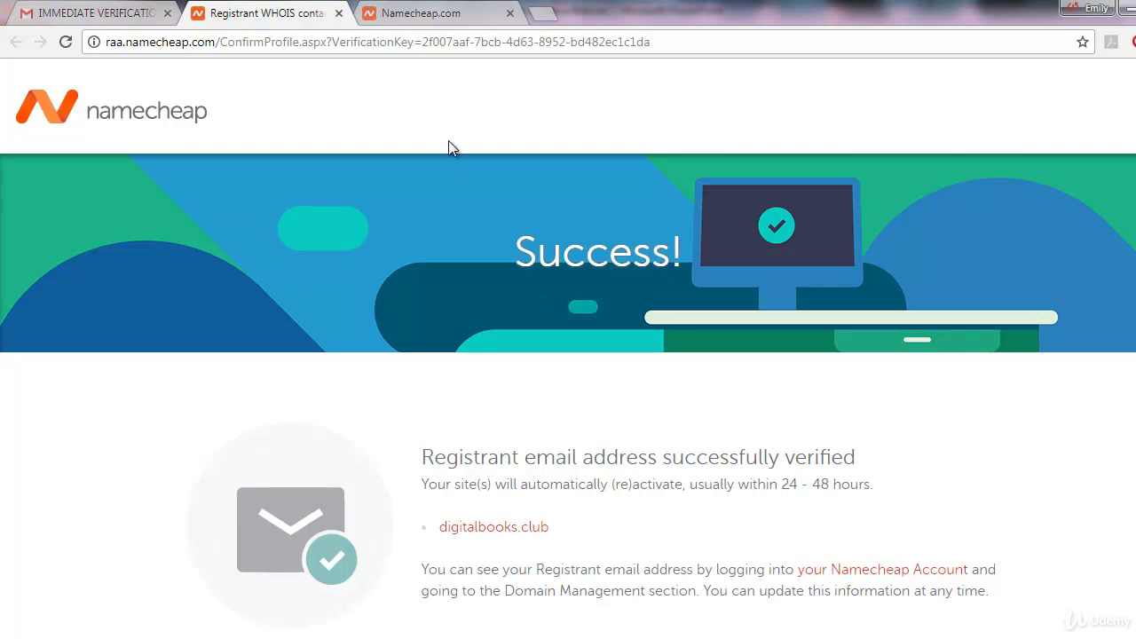
{"action": "left_click", "coordinate": [338, 14]}
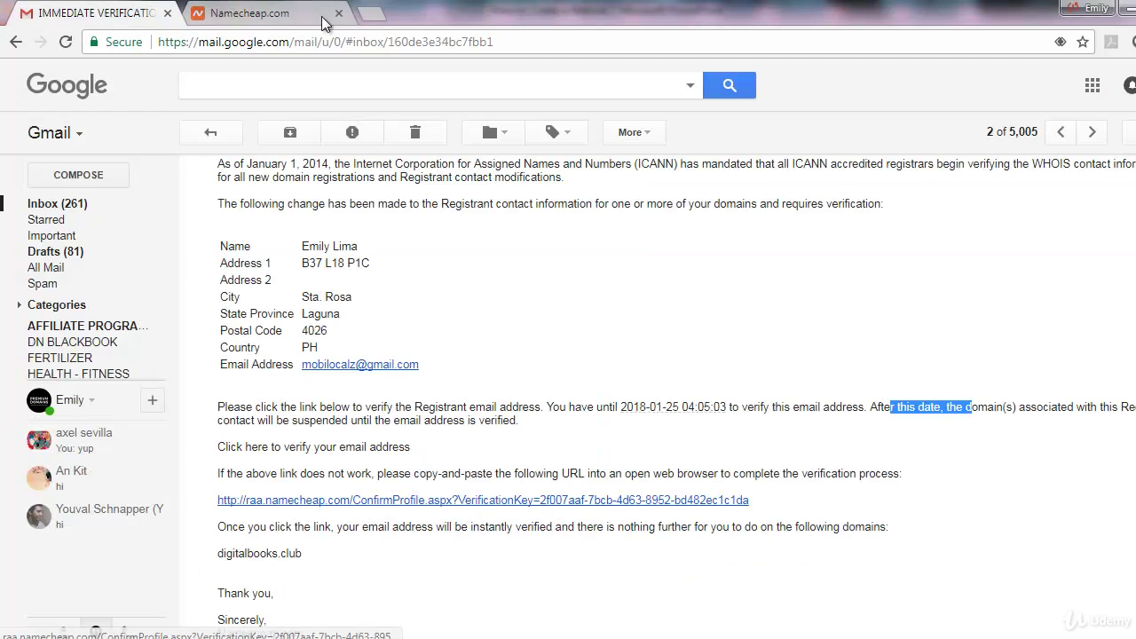
{"action": "left_click", "coordinate": [79, 207]}
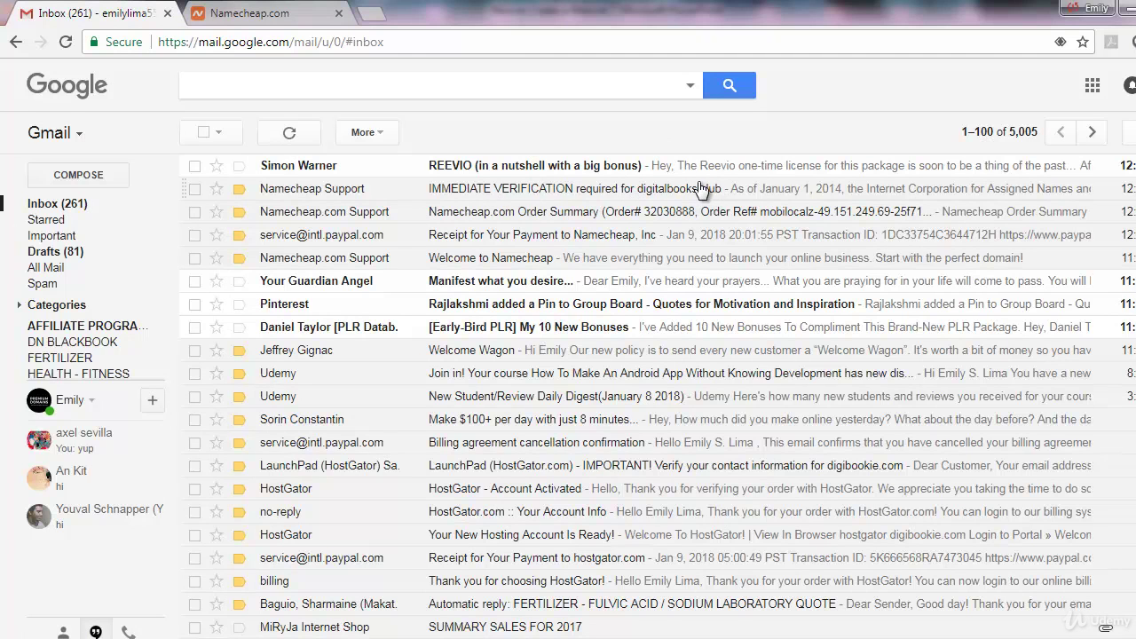
{"action": "left_click", "coordinate": [503, 195]}
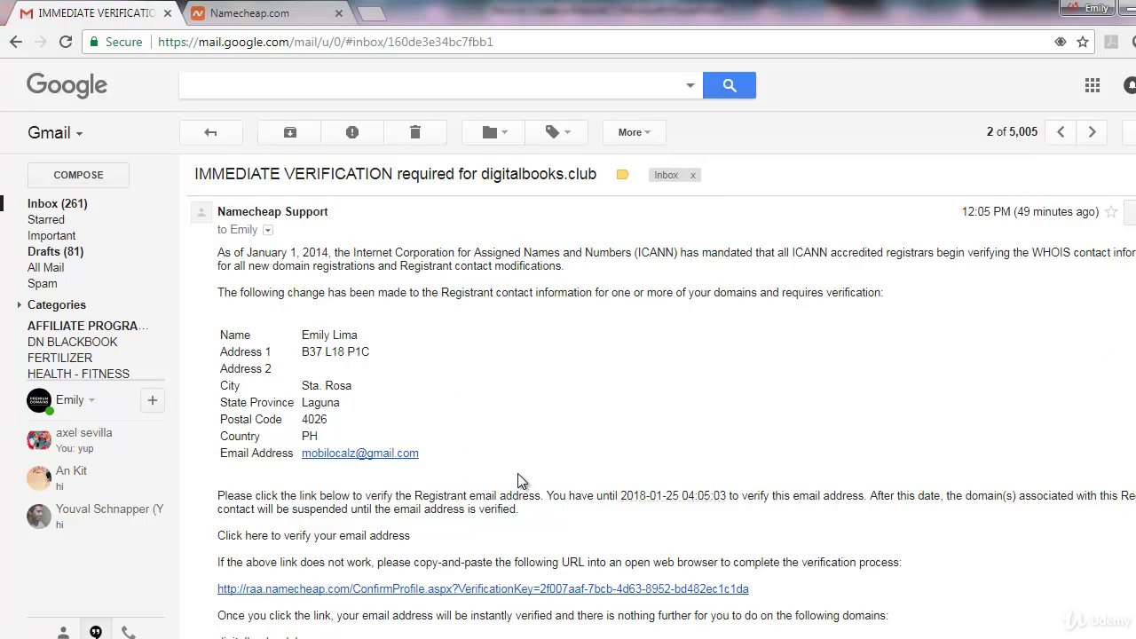
Step: Switch back to Namecheap, select the owned domain digitalbooks.club for the Value Plan and continue to the cart
{"action": "left_click", "coordinate": [256, 16]}
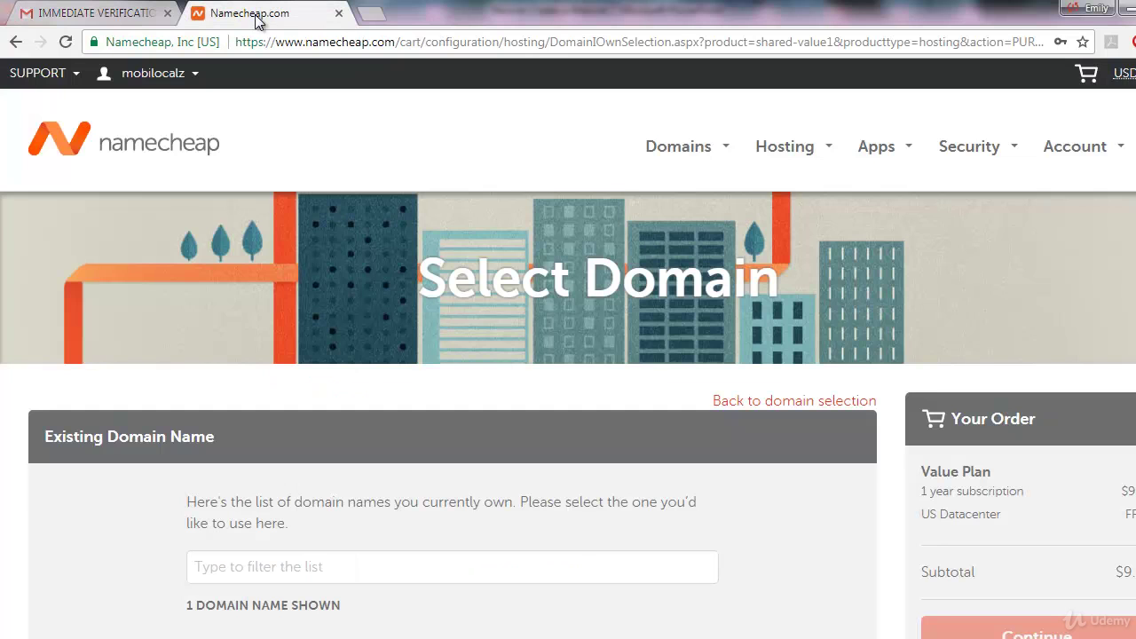
{"action": "scroll", "coordinate": [417, 324], "scroll_direction": "down", "scroll_amount": 2}
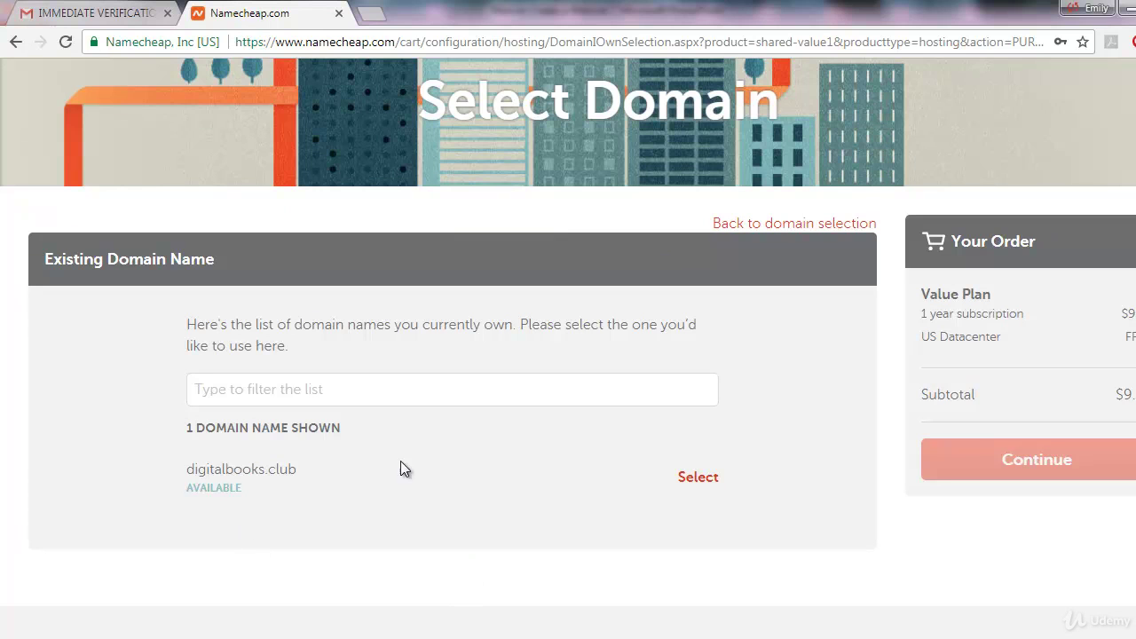
{"action": "left_click_drag", "start_coordinate": [184, 472], "coordinate": [313, 471]}
{"action": "left_click", "coordinate": [313, 471]}
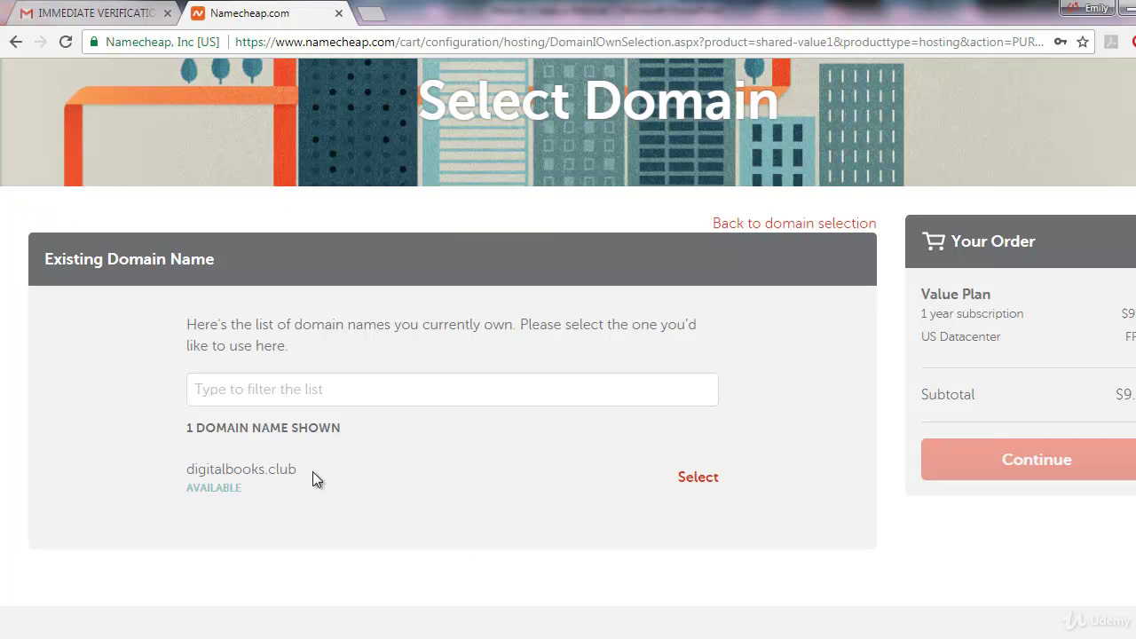
{"action": "left_click", "coordinate": [695, 484]}
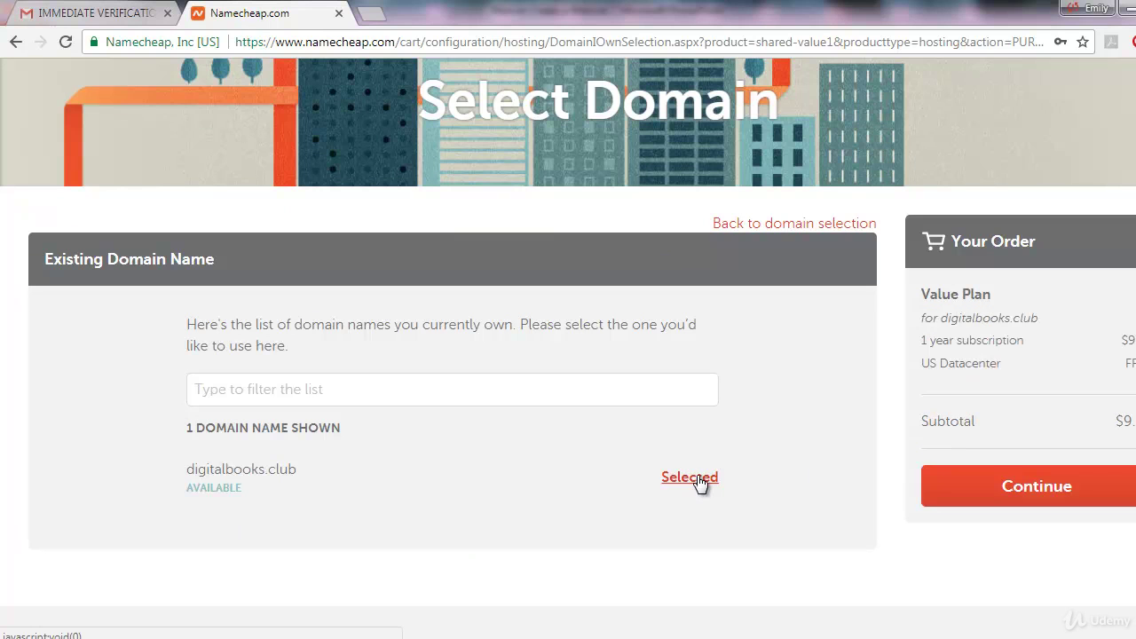
{"action": "left_click", "coordinate": [980, 485]}
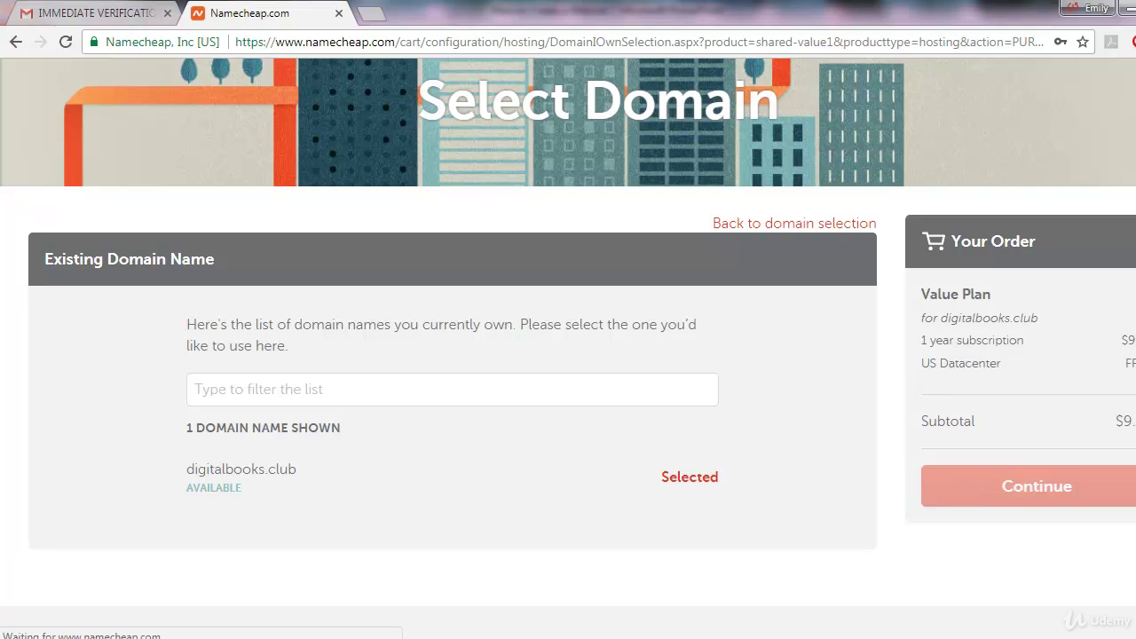
Step: Review the 1-year Value Plan for digitalbooks.club in the shopping cart and confirm the order
{"action": "scroll", "coordinate": [674, 459], "scroll_direction": "down", "scroll_amount": 2}
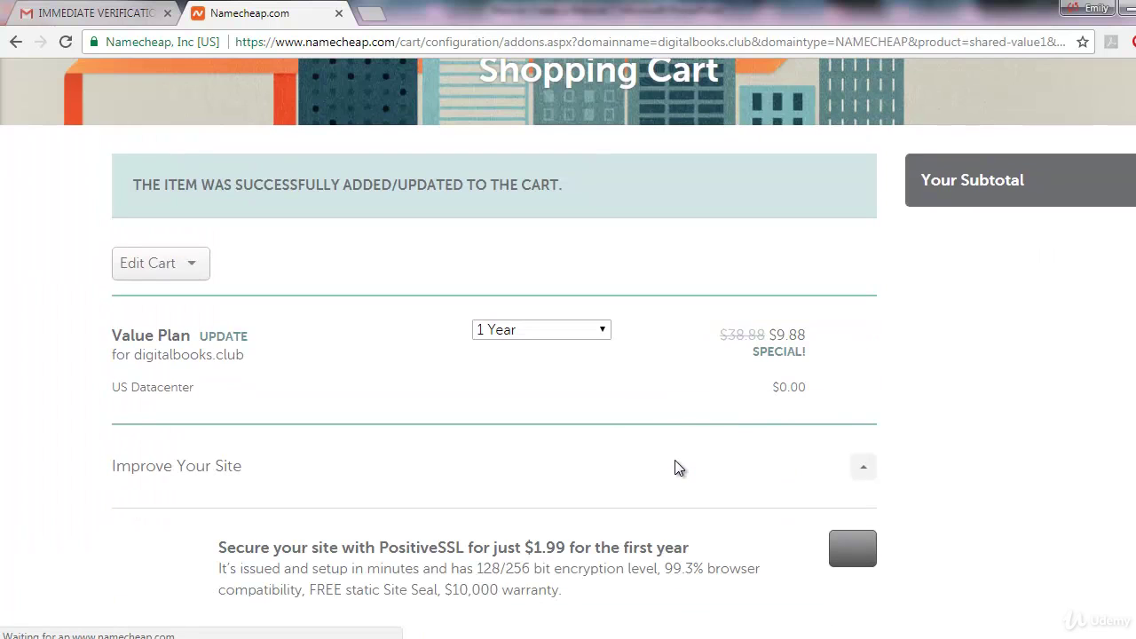
{"action": "scroll", "coordinate": [585, 390], "scroll_direction": "up", "scroll_amount": 1}
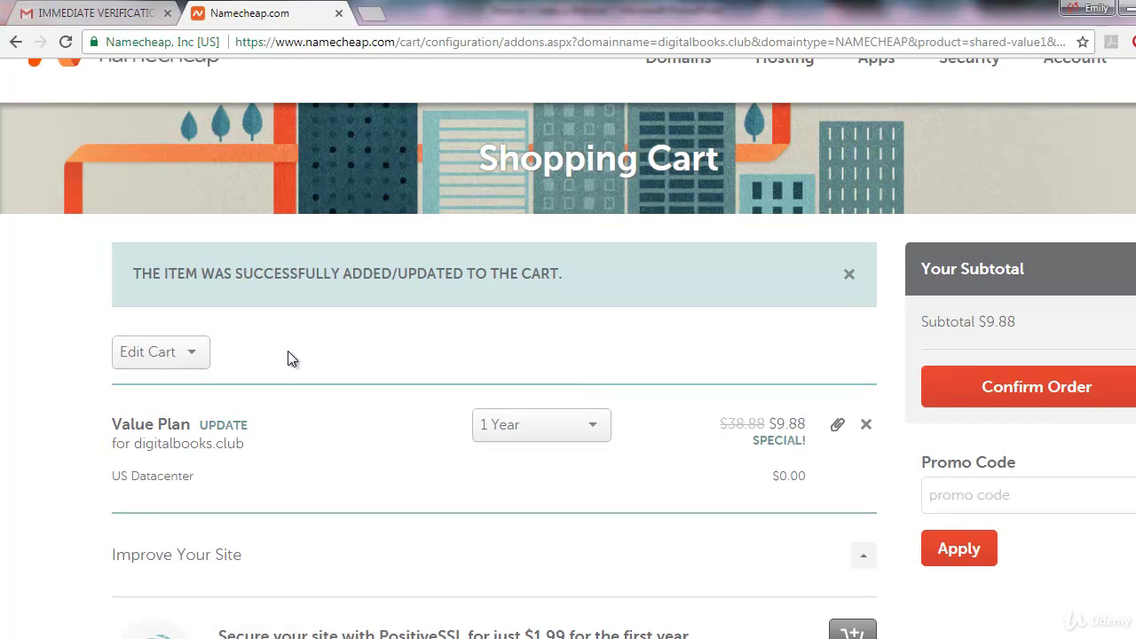
{"action": "scroll", "coordinate": [284, 358], "scroll_direction": "down", "scroll_amount": 1}
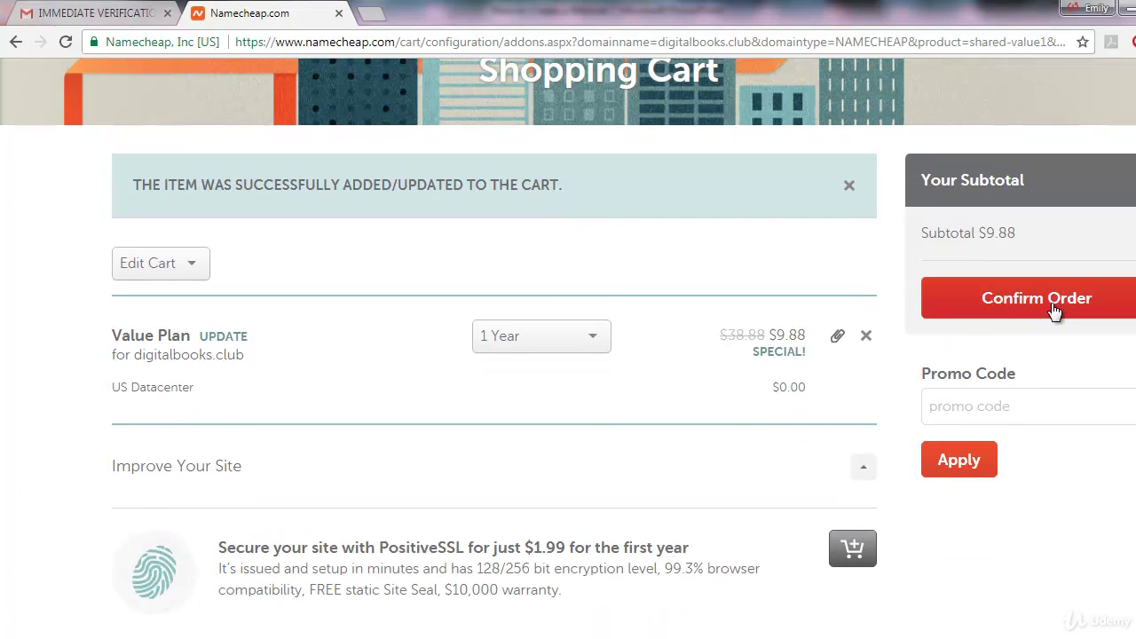
{"action": "left_click", "coordinate": [1058, 304]}
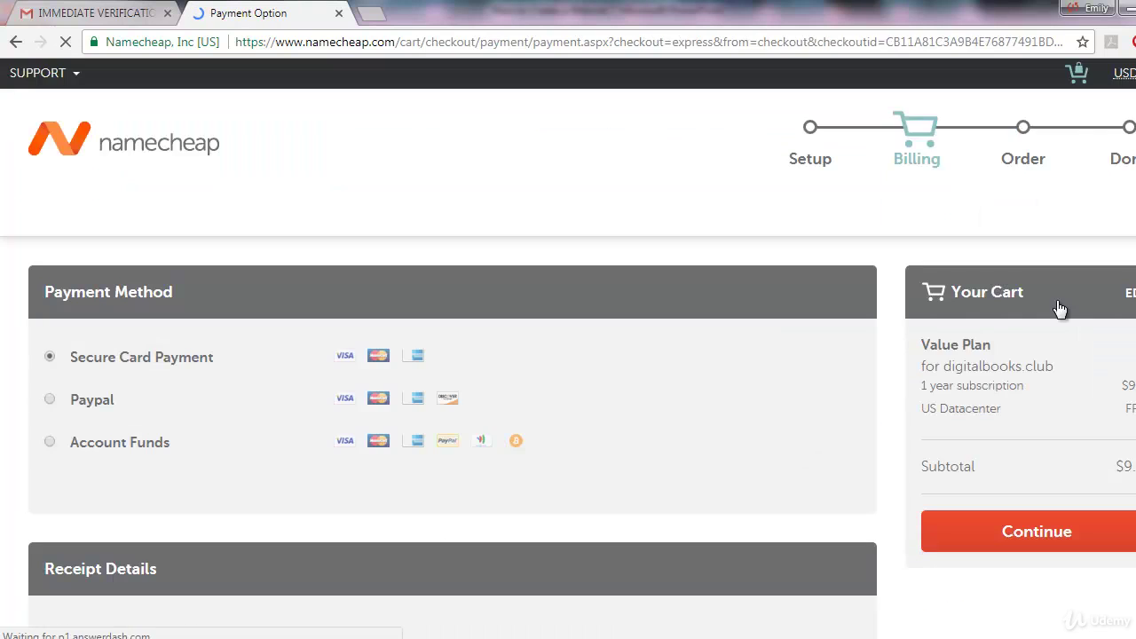
Step: Choose Paypal as the payment method and continue to the order review
{"action": "scroll", "coordinate": [793, 420], "scroll_direction": "down", "scroll_amount": 1}
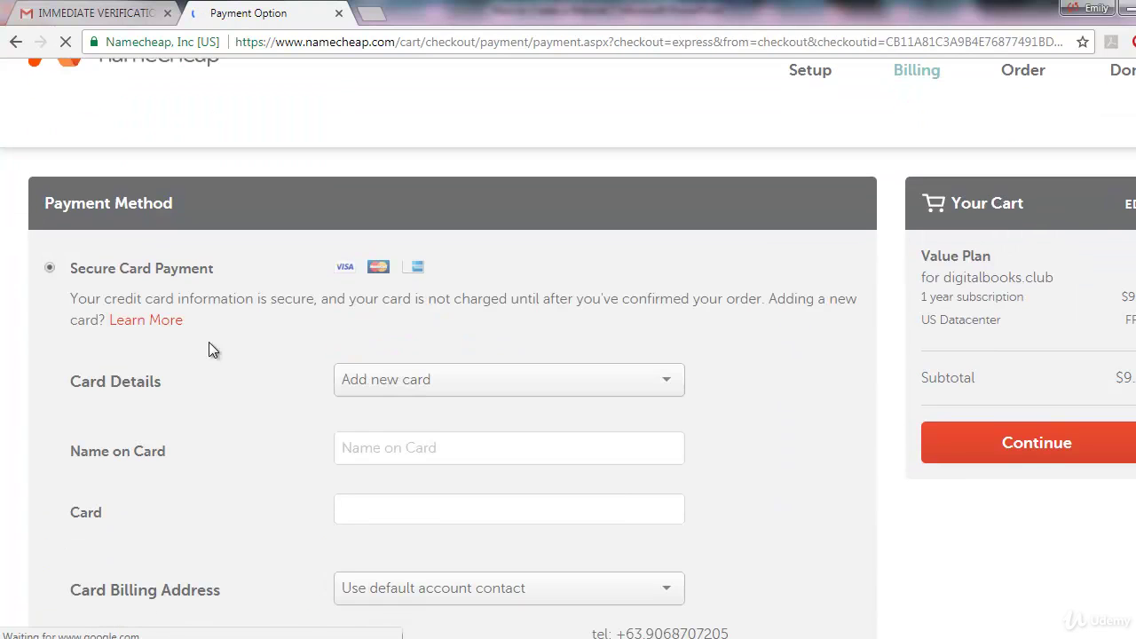
{"action": "scroll", "coordinate": [194, 407], "scroll_direction": "down", "scroll_amount": 2}
{"action": "scroll", "coordinate": [194, 407], "scroll_direction": "up", "scroll_amount": 1}
{"action": "scroll", "coordinate": [195, 417], "scroll_direction": "down", "scroll_amount": 3}
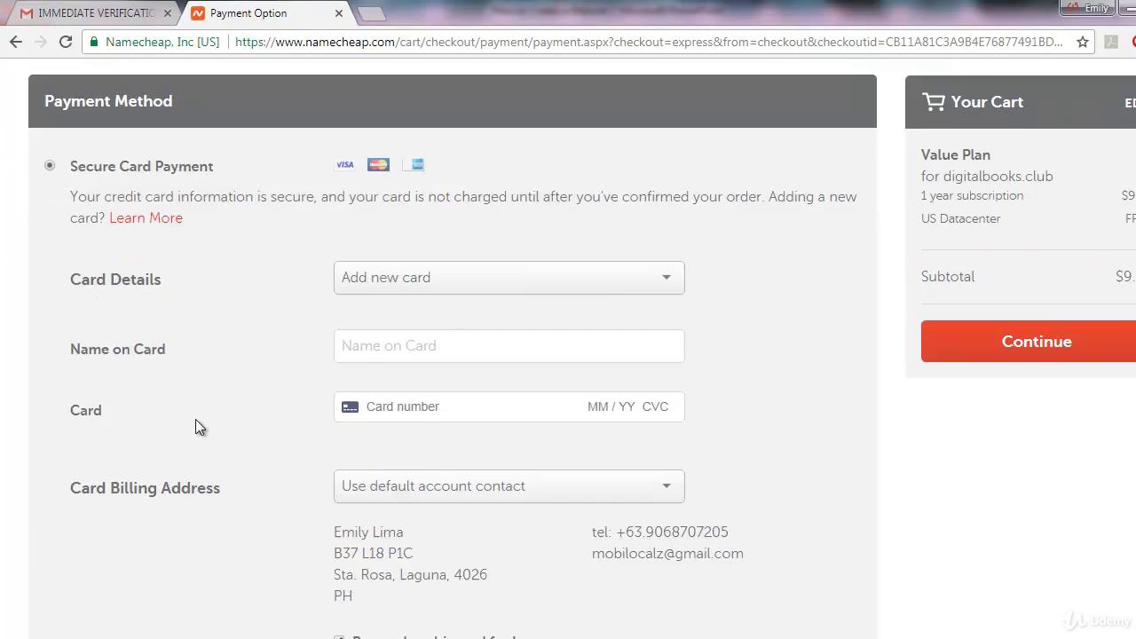
{"action": "left_click", "coordinate": [49, 474]}
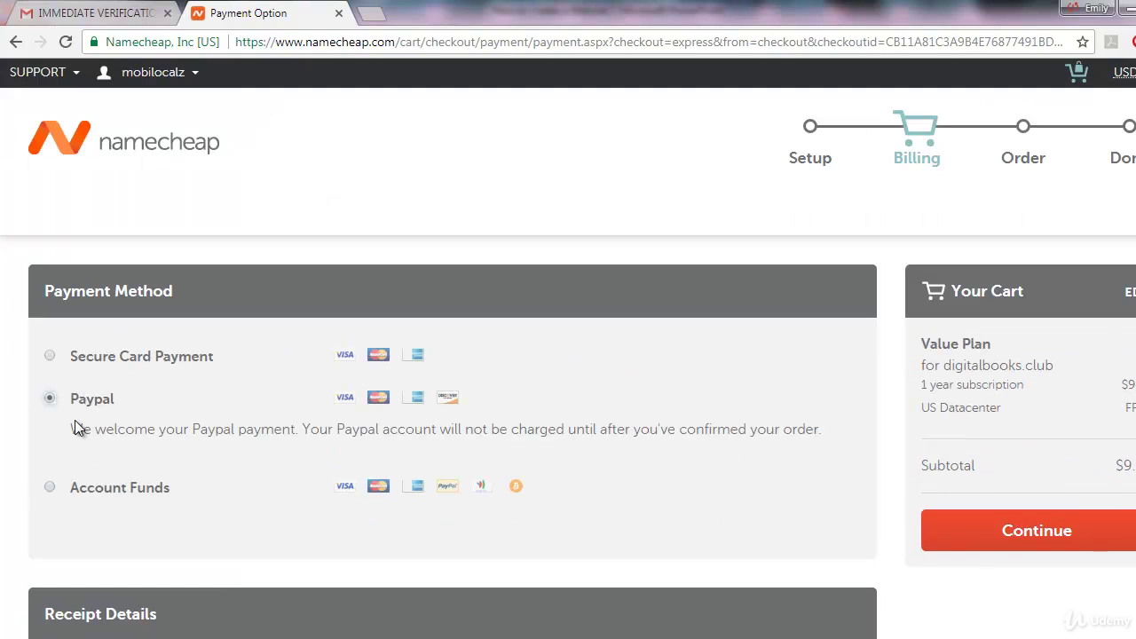
{"action": "left_click", "coordinate": [1012, 534]}
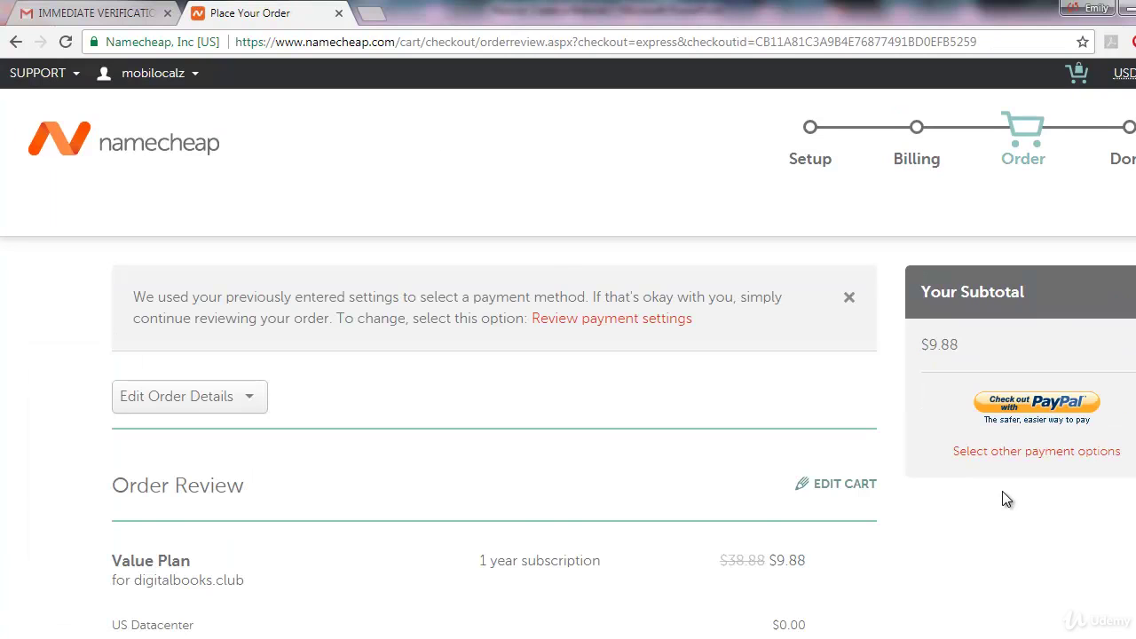
Step: Try to check out the Value Plan order with PayPal and read the notice above the order review
{"action": "scroll", "coordinate": [1005, 499], "scroll_direction": "down", "scroll_amount": 1}
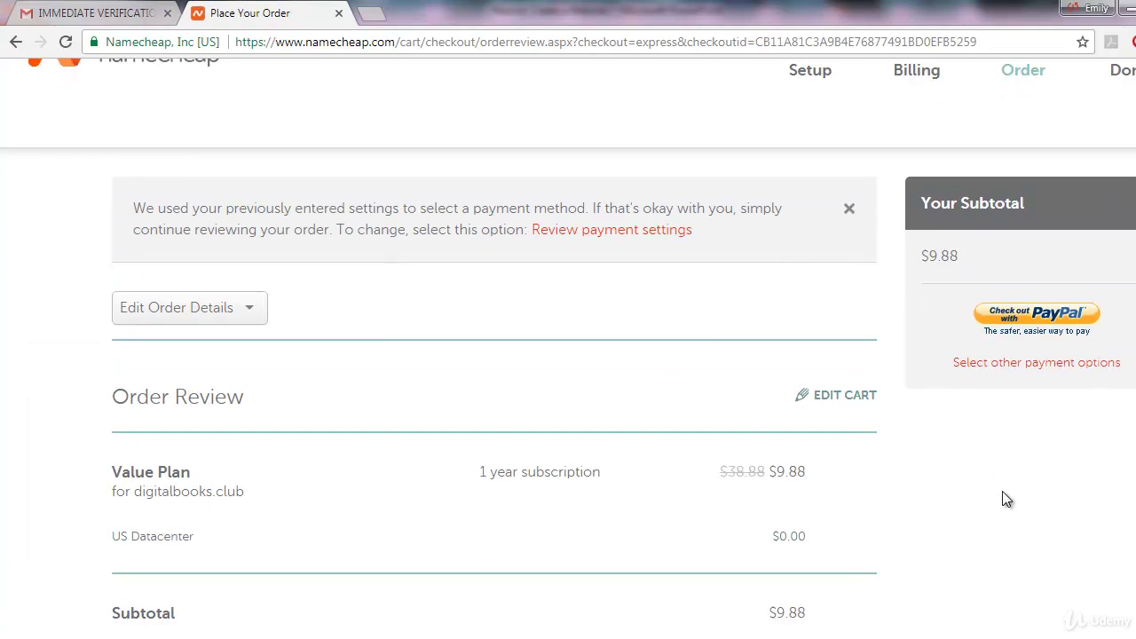
{"action": "left_click", "coordinate": [1009, 325]}
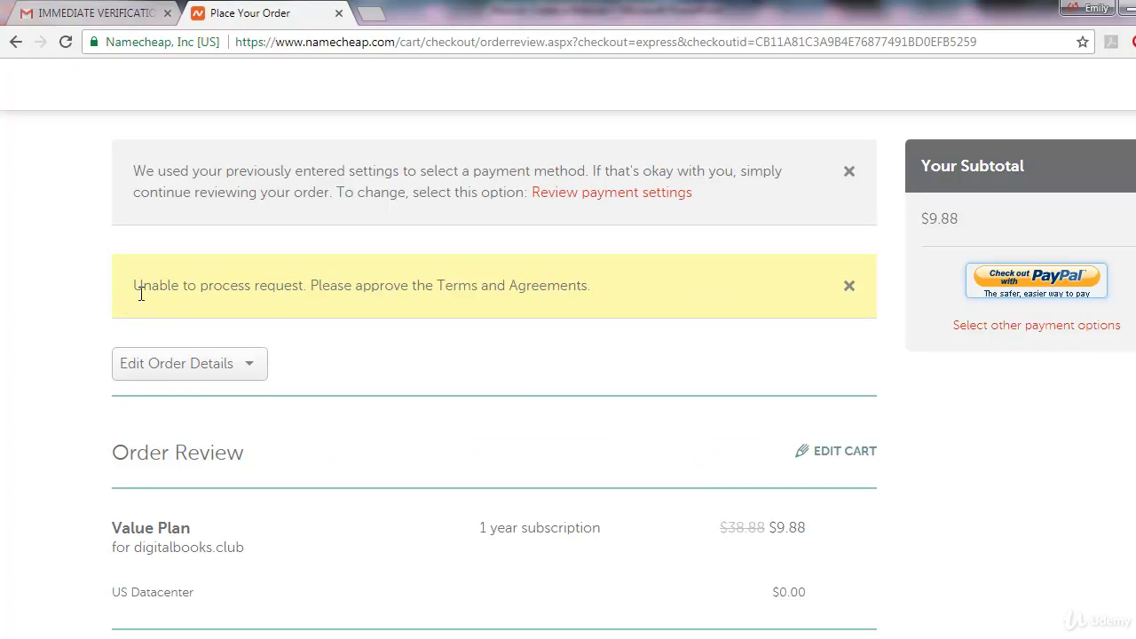
{"action": "left_click_drag", "start_coordinate": [133, 285], "coordinate": [322, 292]}
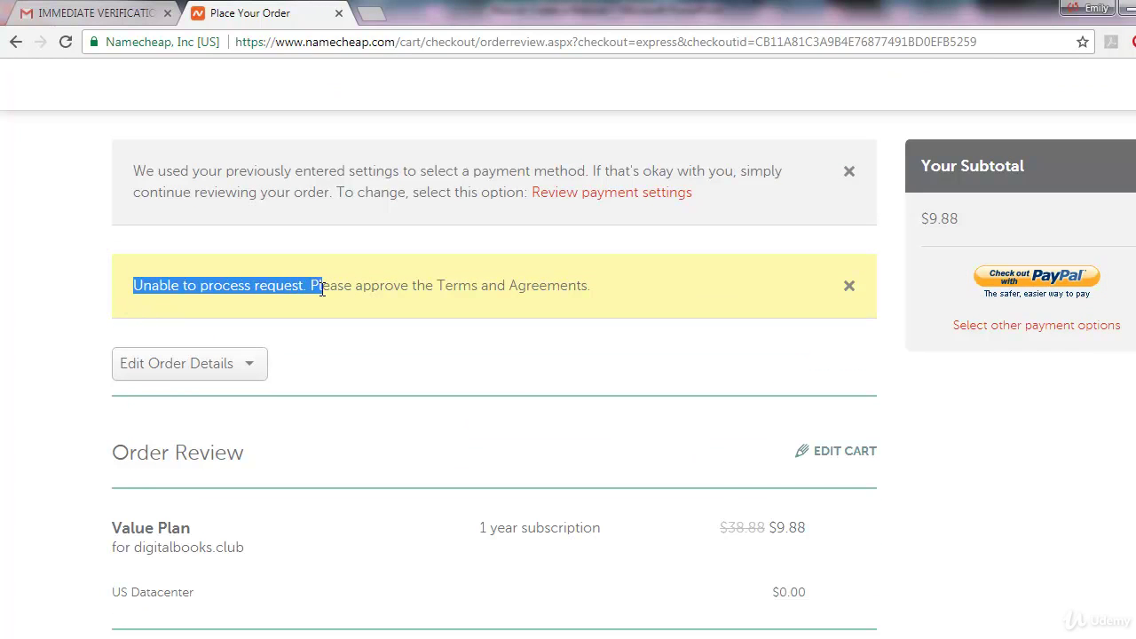
{"action": "left_click", "coordinate": [354, 294]}
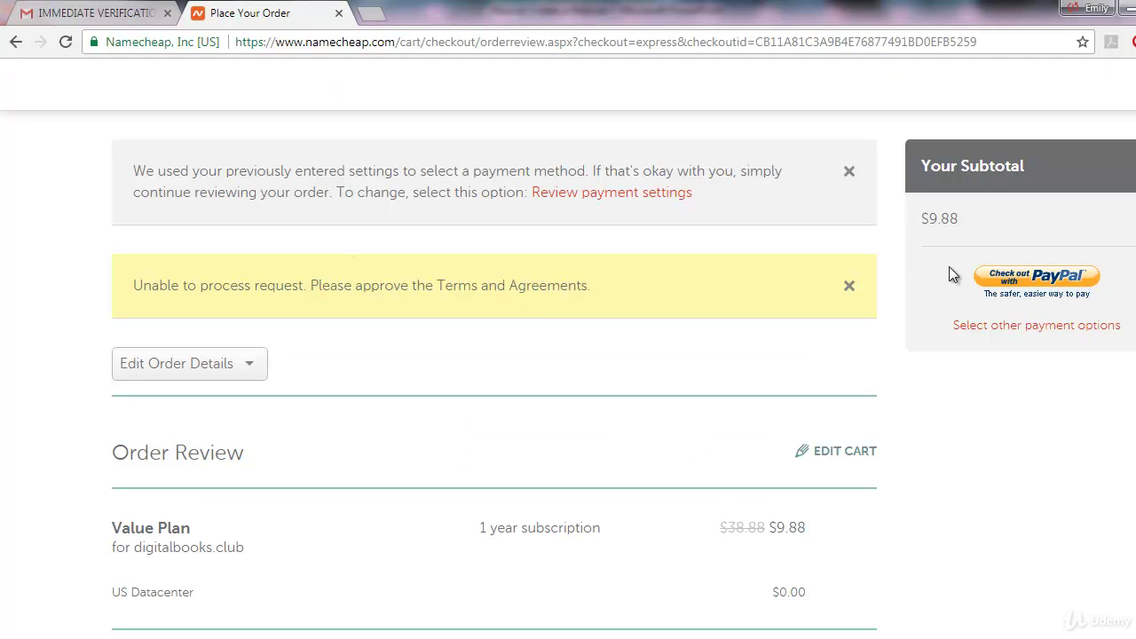
Step: Agree to all of Namecheap's Terms of Service and agreements in the order review and check out the Value Plan with PayPal
{"action": "scroll", "coordinate": [890, 323], "scroll_direction": "down", "scroll_amount": 13}
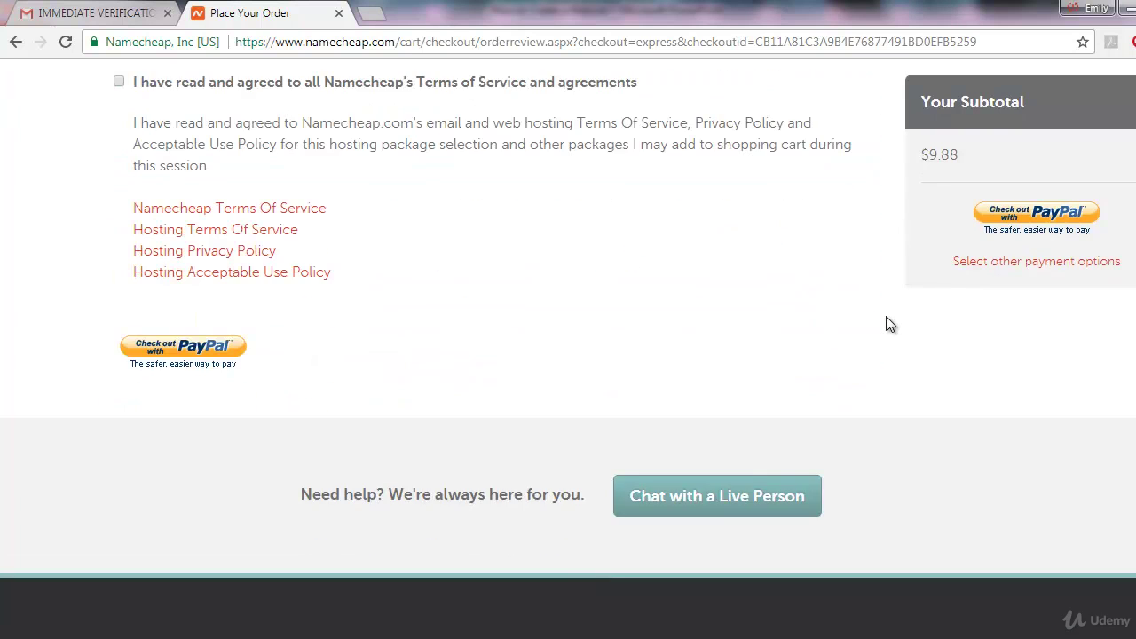
{"action": "scroll", "coordinate": [890, 324], "scroll_direction": "up", "scroll_amount": 2}
{"action": "left_click_drag", "start_coordinate": [109, 218], "coordinate": [343, 208]}
{"action": "left_click", "coordinate": [342, 208]}
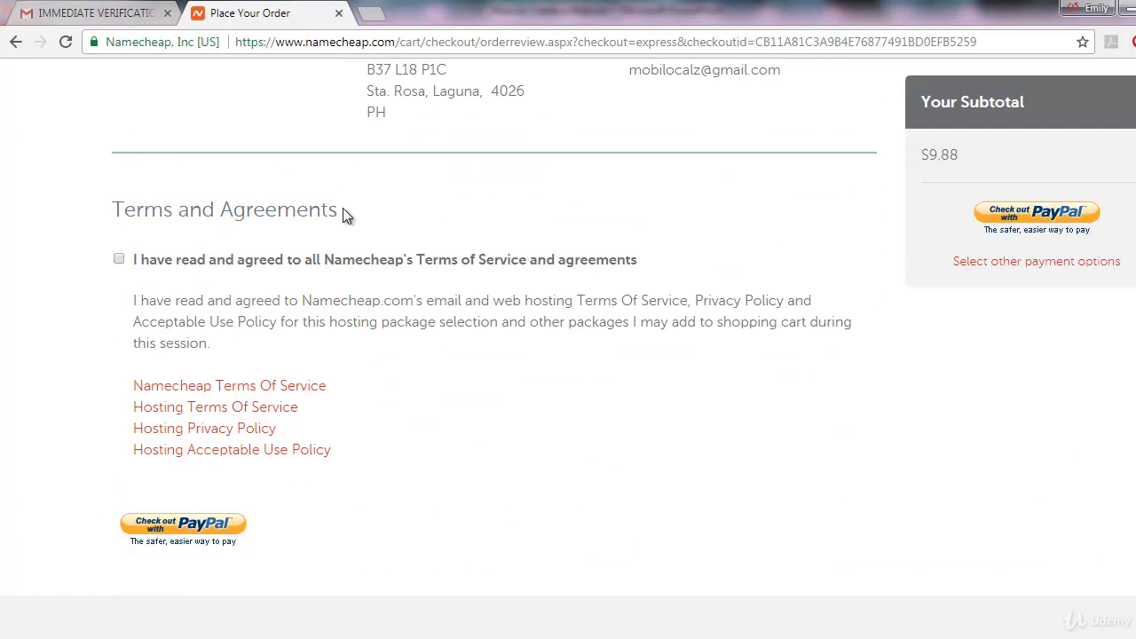
{"action": "left_click", "coordinate": [119, 260]}
{"action": "scroll", "coordinate": [739, 364], "scroll_direction": "up", "scroll_amount": 9}
{"action": "scroll", "coordinate": [740, 364], "scroll_direction": "up", "scroll_amount": 2}
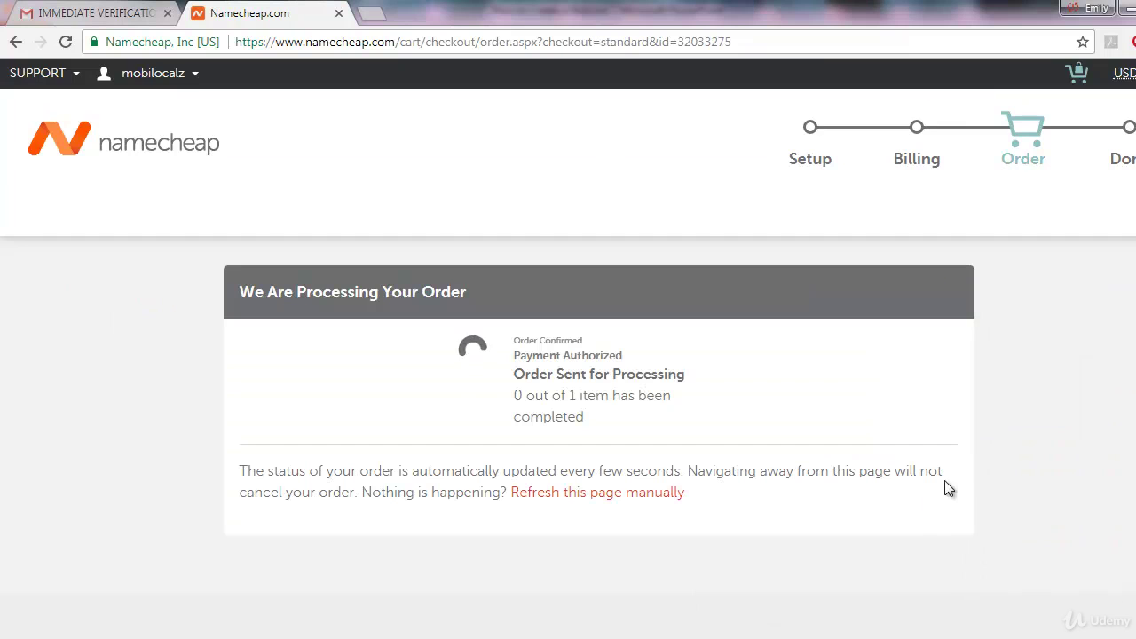
Step: Check the order's processing status, look in the Gmail inbox for new order messages and return to the Namecheap order page
{"action": "scroll", "coordinate": [967, 474], "scroll_direction": "down", "scroll_amount": 1}
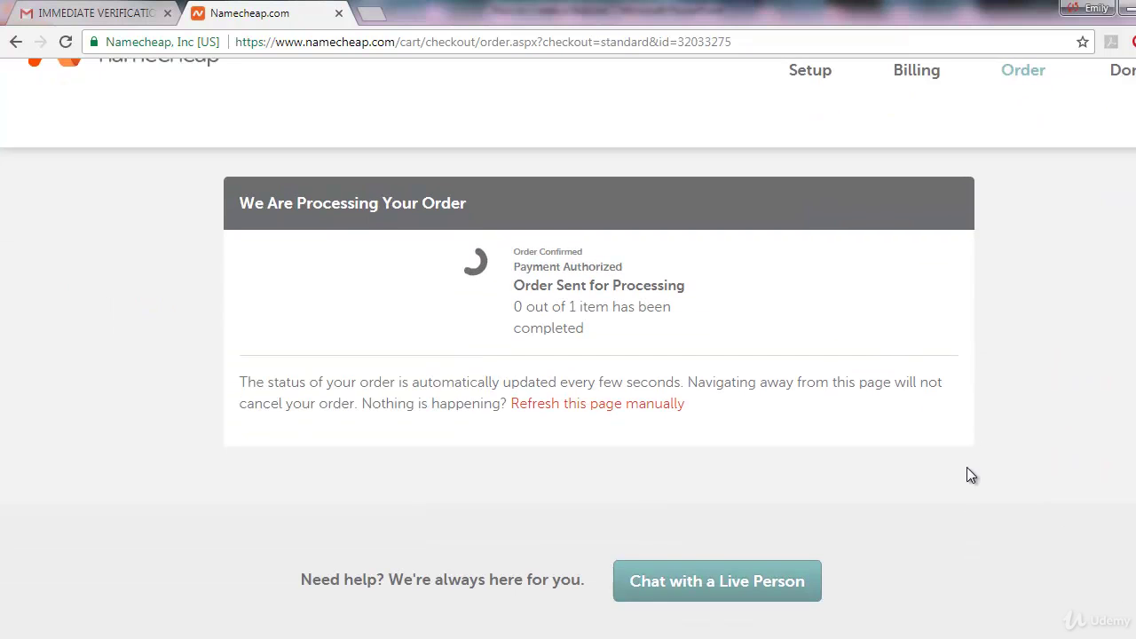
{"action": "scroll", "coordinate": [966, 470], "scroll_direction": "up", "scroll_amount": 1}
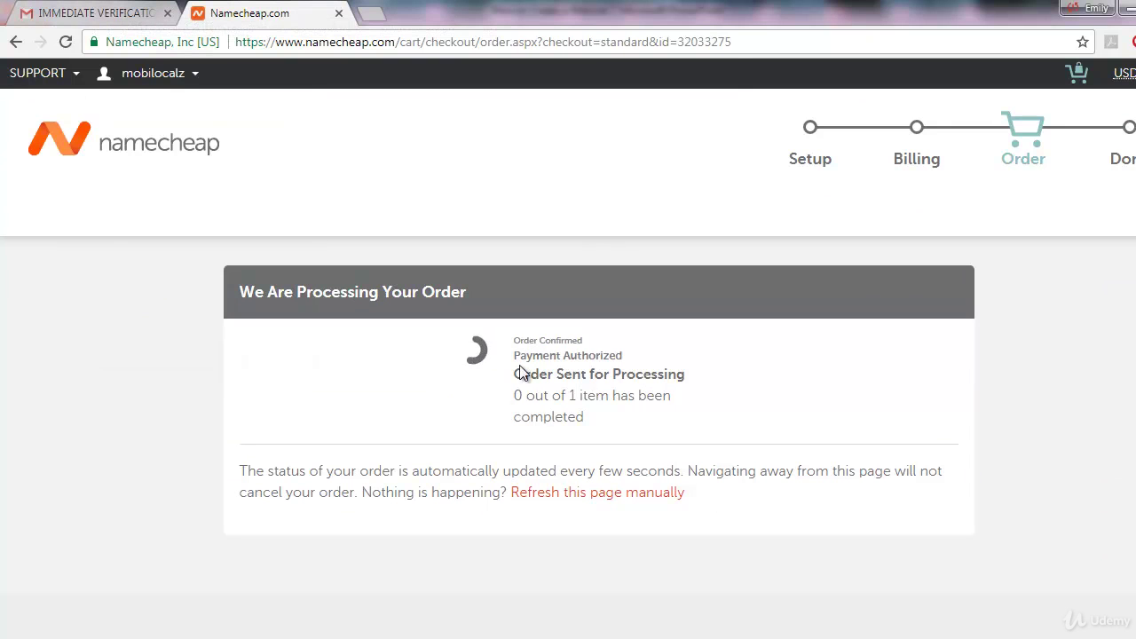
{"action": "left_click", "coordinate": [130, 15]}
{"action": "left_click", "coordinate": [64, 205]}
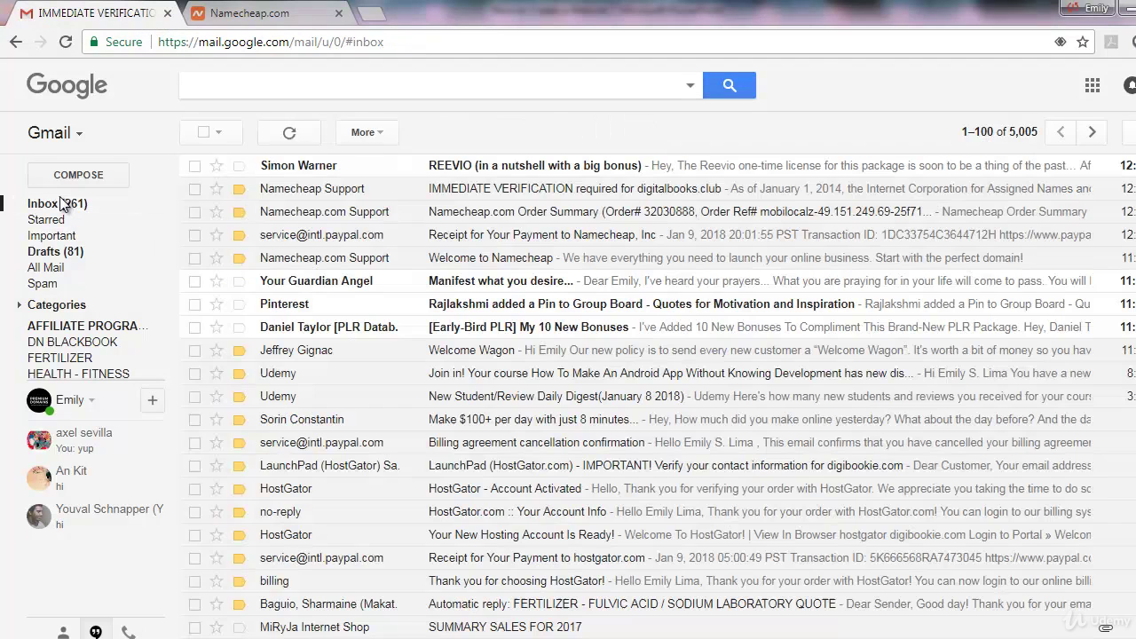
{"action": "left_click", "coordinate": [258, 14]}
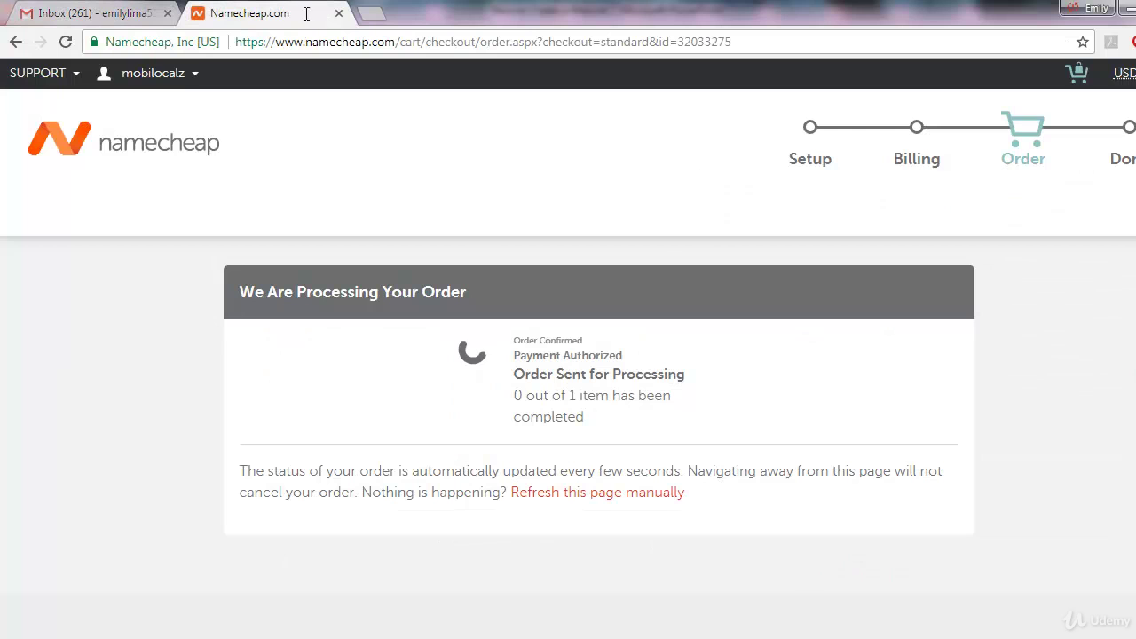